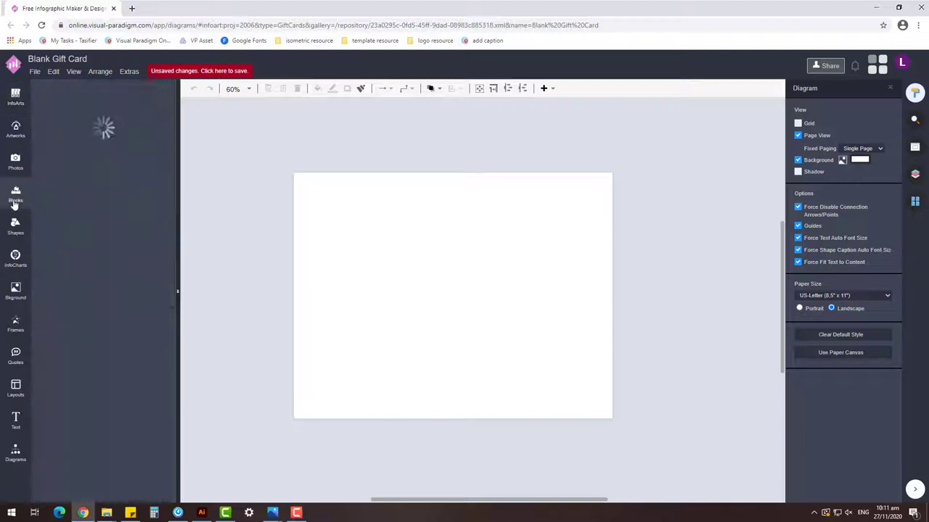
Search artworks for 'balloon' and place a blue balloon on the card, discarding the orange one.
left_click(74, 89)
type("balloon")
key("Return")
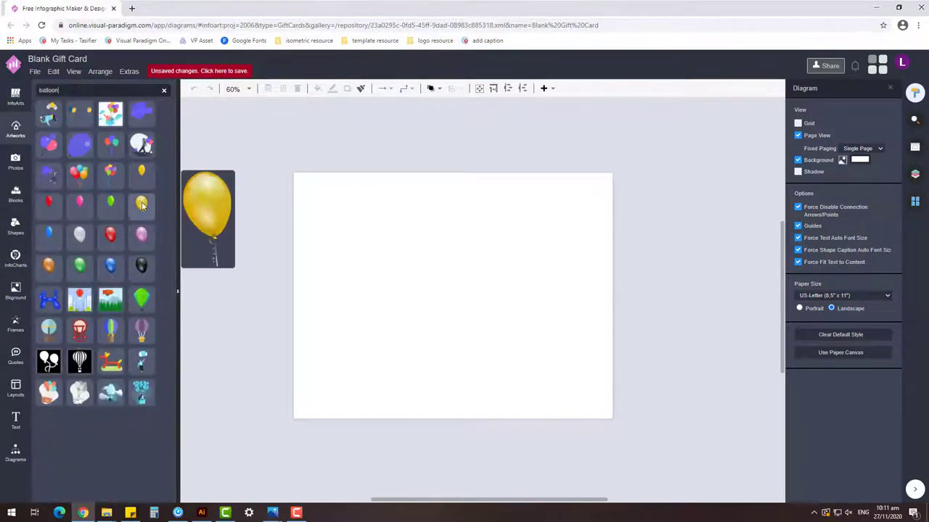
left_click_drag(49, 265, 479, 247)
left_click(548, 231)
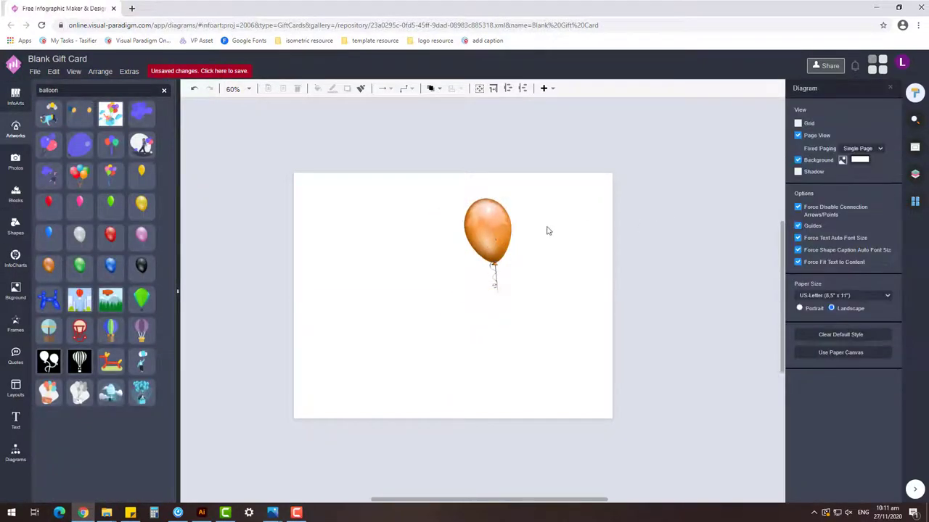
left_click(494, 240)
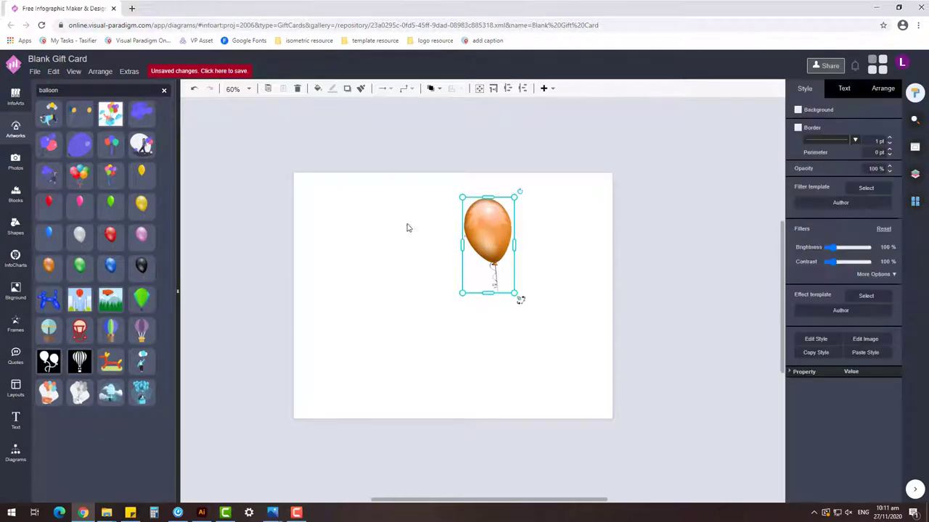
key("Delete")
mouse_move(110, 265)
left_mouse_down()
mouse_move(440, 245)
mouse_move(475, 286)
left_mouse_up()
left_click(653, 362)
Give the card background a dark navy colour.
left_click(859, 159)
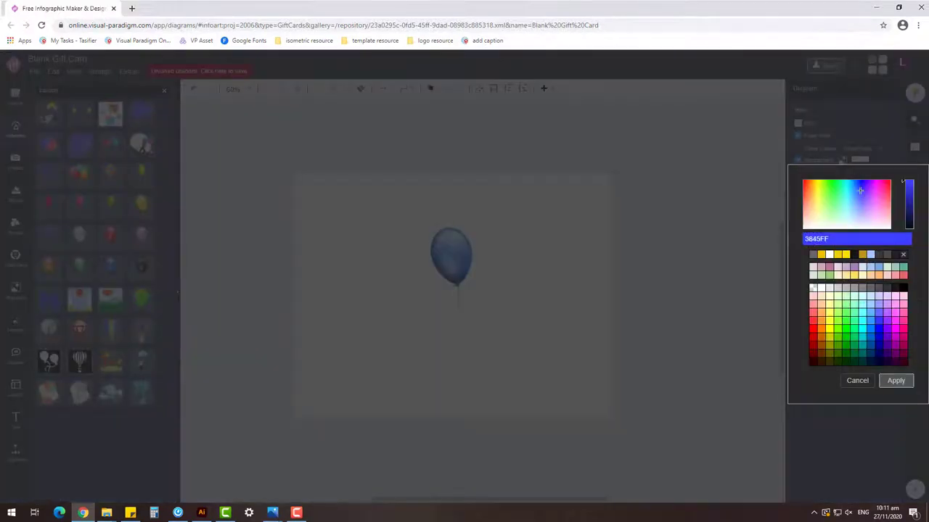
double_click(884, 325)
left_click(860, 160)
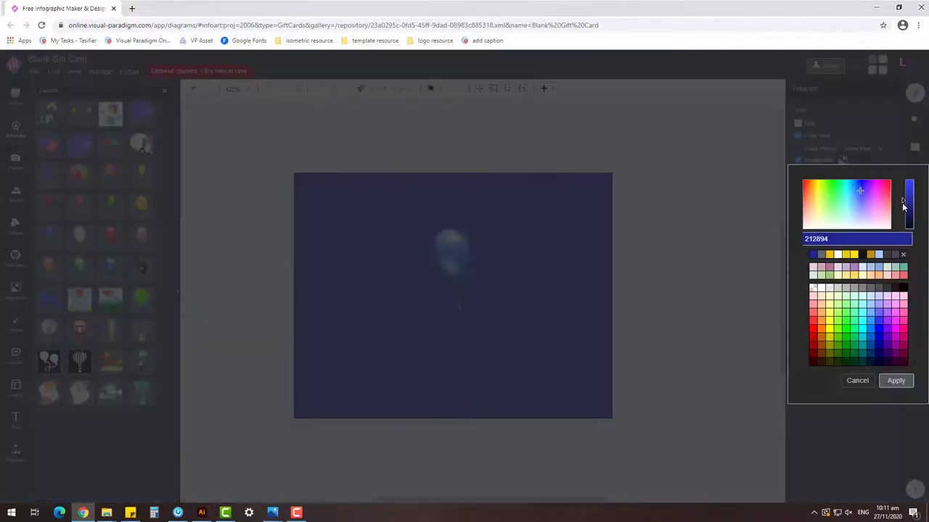
left_click(895, 379)
Enlarge and tilt the blue balloon, finalising the navy 090B29 background.
left_click(451, 254)
left_click_drag(473, 309, 485, 331)
left_click(689, 327)
left_click(858, 161)
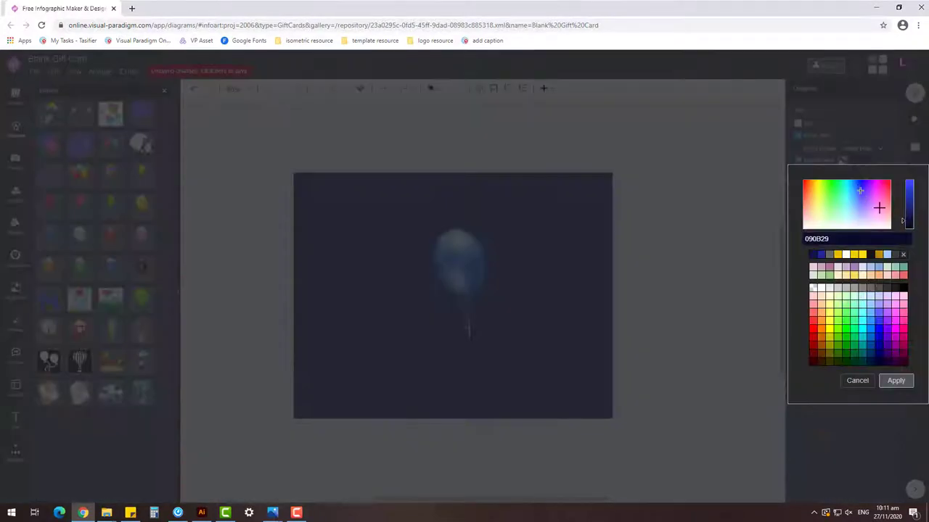
left_click(895, 380)
left_click(457, 269)
left_click_drag(491, 228, 500, 239)
Move the balloon to the lower right and duplicate it, placing copies up toward the top right.
left_click_drag(490, 304, 521, 373)
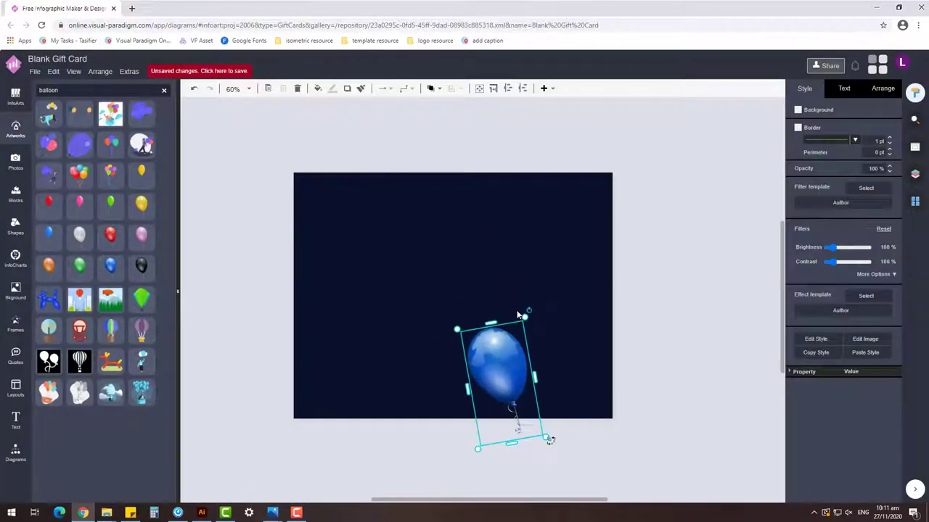
left_click_drag(524, 314, 548, 311)
key("ctrl+d")
key("ctrl+d")
left_click_drag(580, 406, 542, 297)
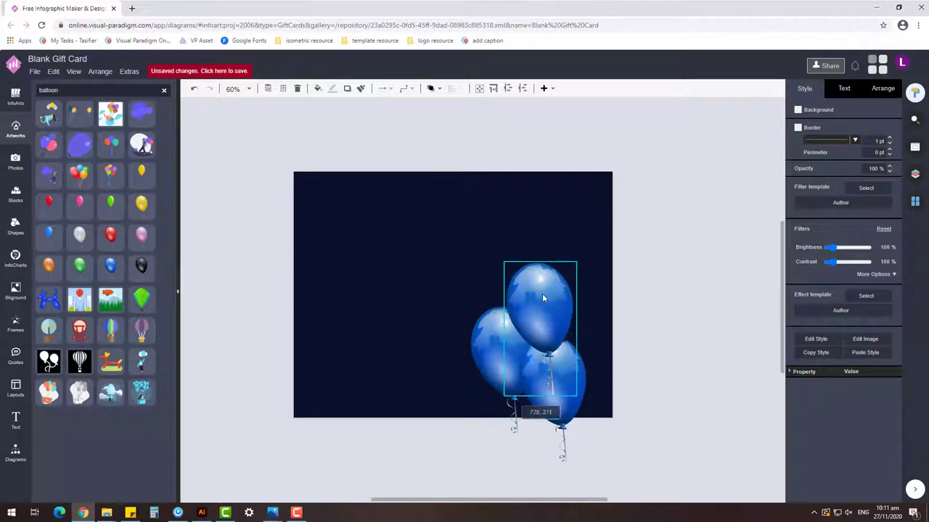
left_click_drag(581, 256, 595, 262)
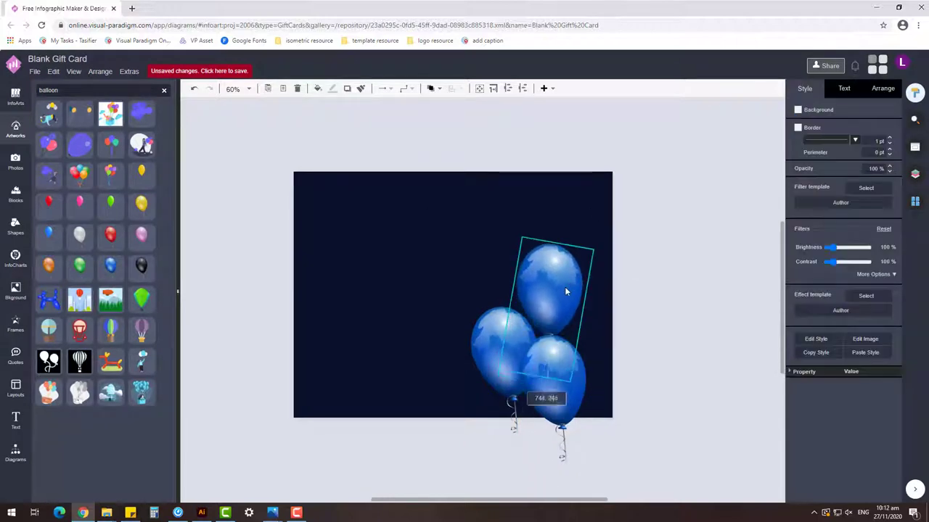
mouse_move(549, 306)
left_mouse_down()
mouse_move(608, 329)
mouse_move(595, 211)
left_mouse_up()
left_click_drag(632, 176, 626, 172)
left_click_drag(606, 225, 597, 235)
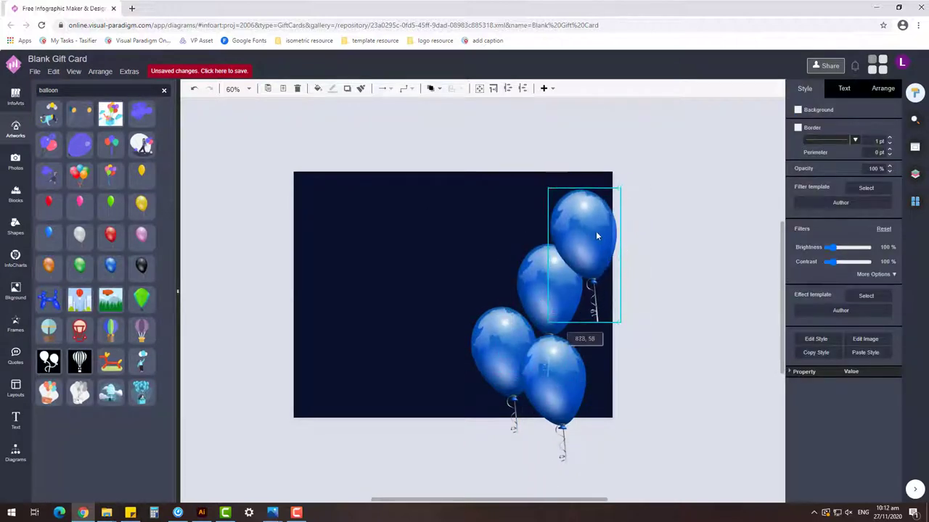
Adjust the balloons' positions so they rise diagonally along the card's right edge.
left_click(701, 204)
left_click_drag(457, 240, 626, 443)
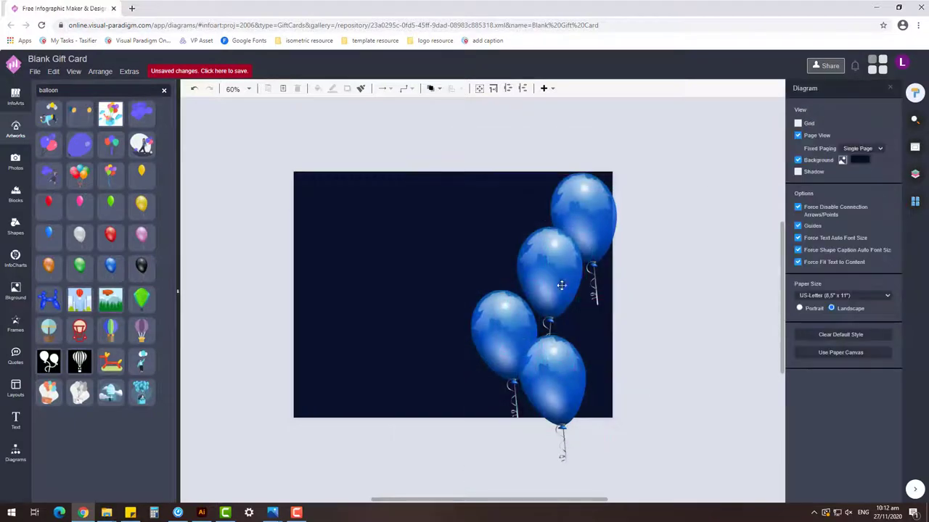
left_click_drag(564, 419, 557, 401)
left_click_drag(580, 191, 573, 213)
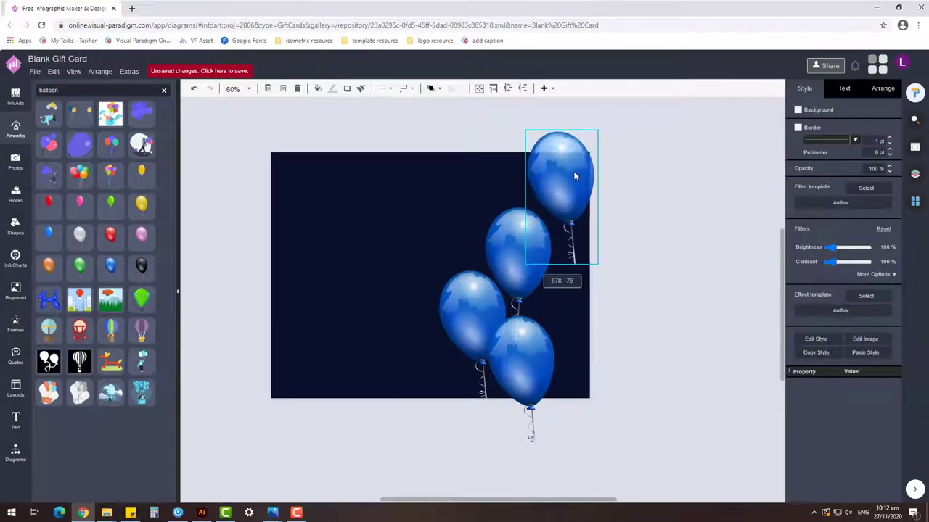
left_click_drag(533, 385, 526, 378)
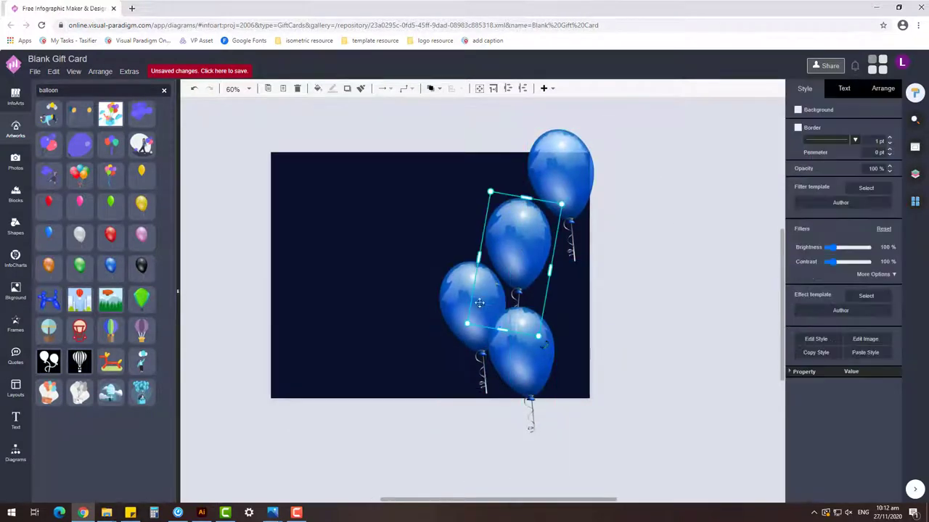
left_click(527, 377)
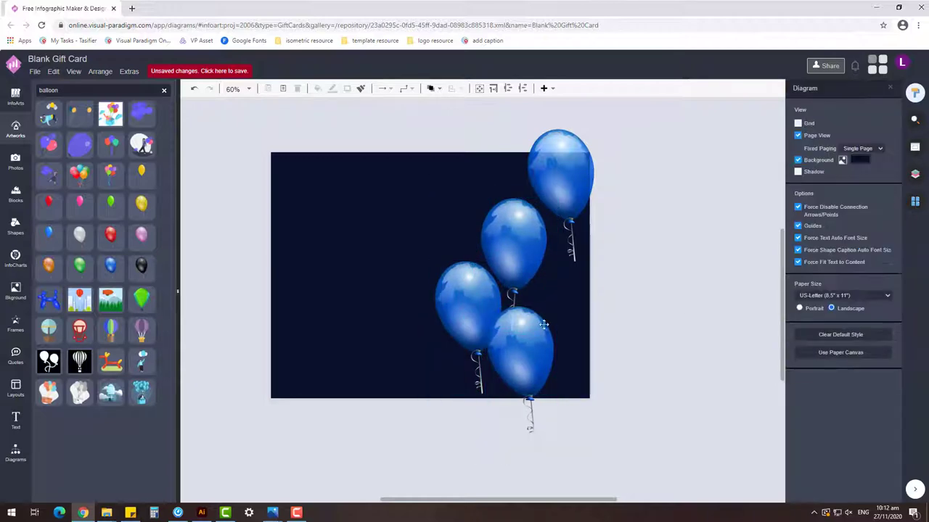
left_click_drag(556, 440, 543, 455)
key("ctrl+z")
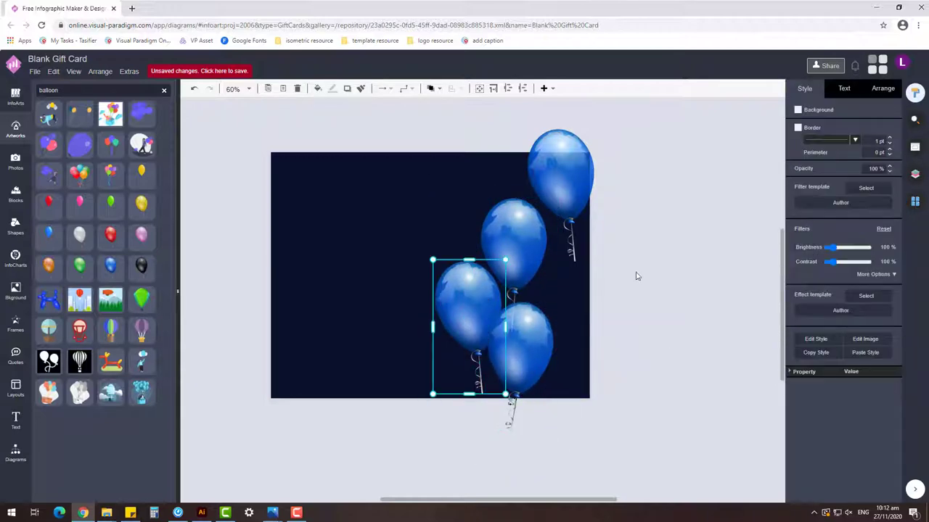
key("ctrl+z")
left_click_drag(473, 328, 468, 322)
left_click_drag(532, 231, 532, 238)
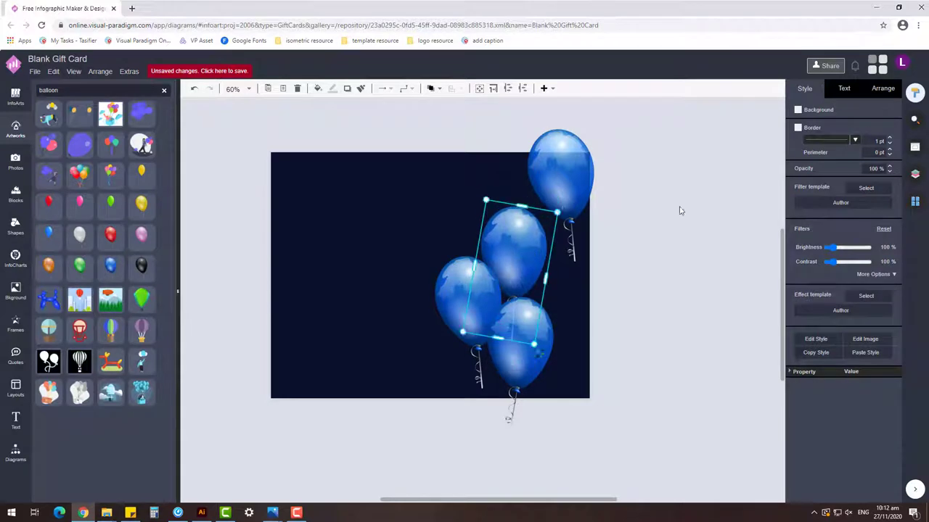
left_click(618, 238)
Select all four balloons, zoom out to 50%, and nudge the middle balloon into place.
left_click(580, 191)
left_click(553, 269, "shift")
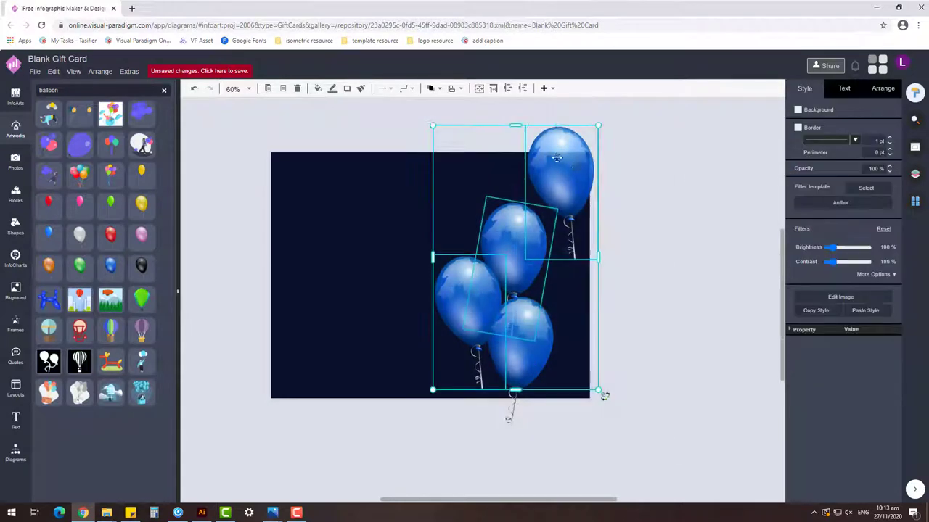
left_click(525, 341)
left_click(573, 199, "shift")
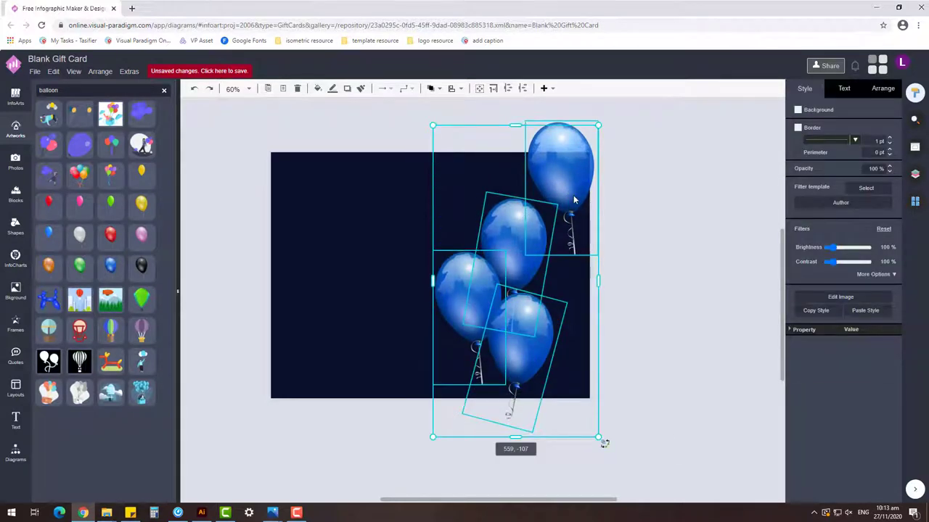
left_click(667, 259)
scroll(667, 259, "down", 1)
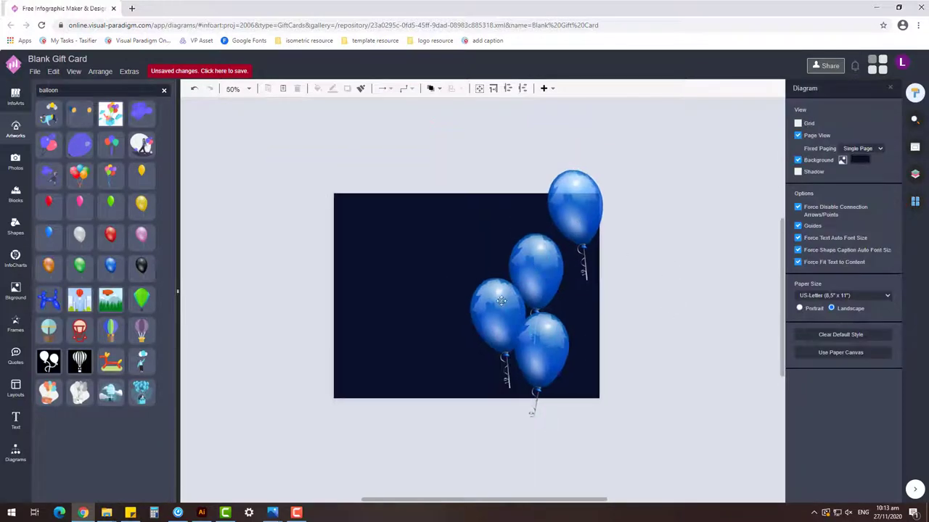
left_click(500, 300)
mouse_move(536, 264)
left_mouse_down()
mouse_move(530, 257)
mouse_move(534, 264)
left_mouse_up()
left_click(673, 253)
left_click(617, 257)
Add large white 'CYBER' text at the card's upper left.
left_click(534, 262)
left_click(642, 254)
double_click(296, 147)
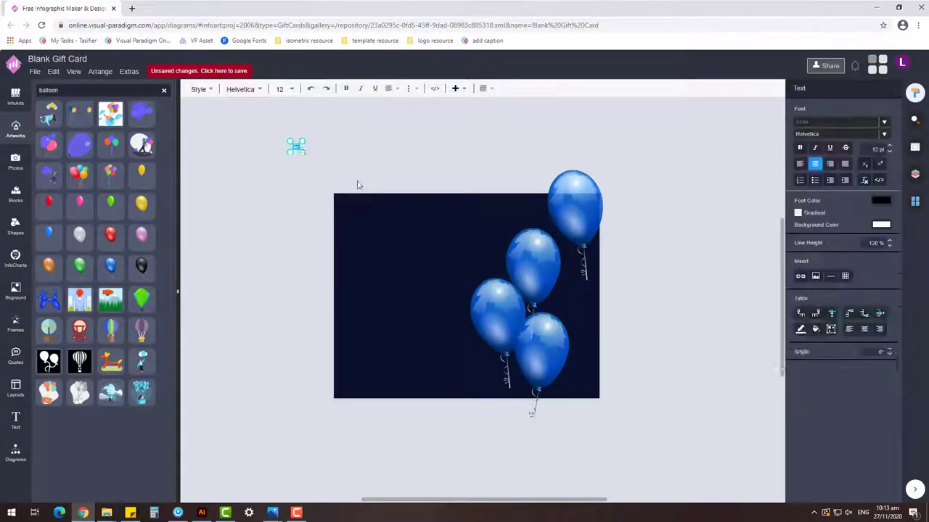
left_click_drag(347, 161, 407, 251)
left_click(883, 248)
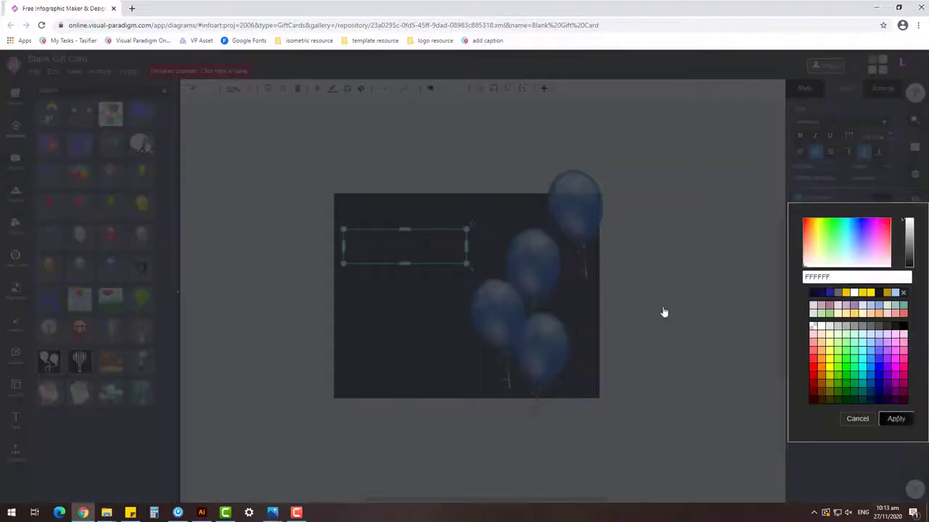
key("Return")
type("CYBER")
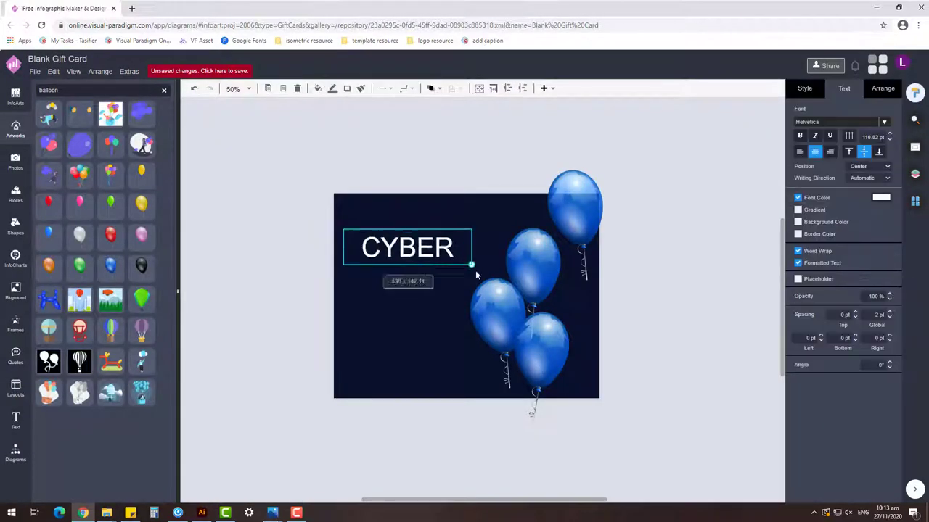
left_click_drag(406, 247, 421, 230)
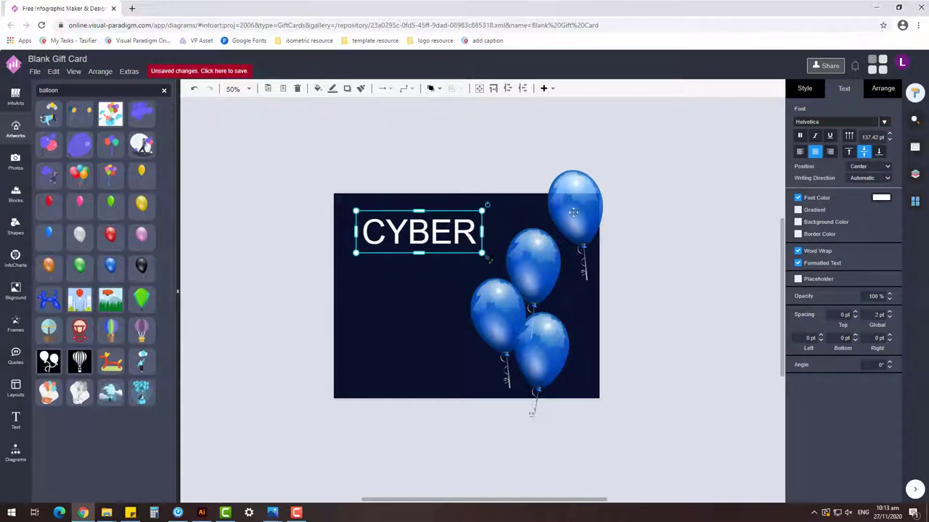
left_click(880, 200)
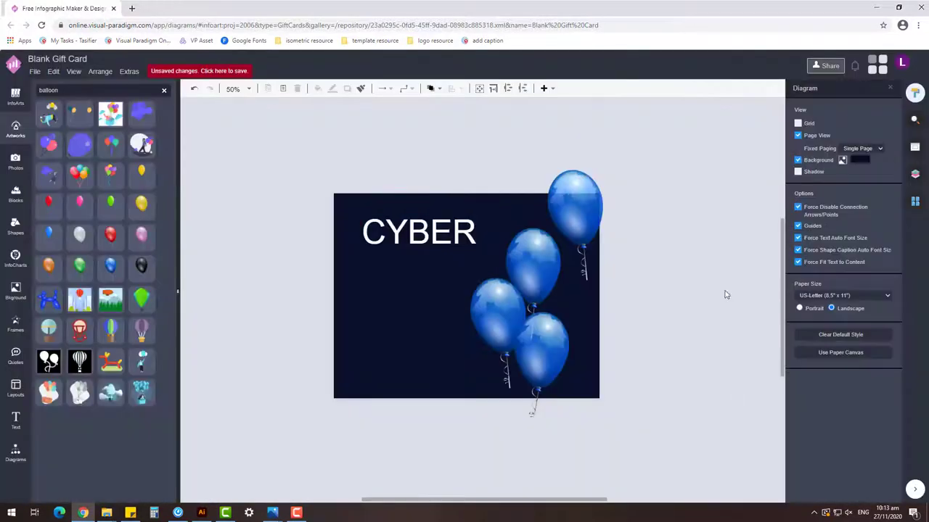
left_click(450, 231)
Copy CYBER below itself and retype the copy as 'Monday'.
left_click_drag(450, 231, 452, 275)
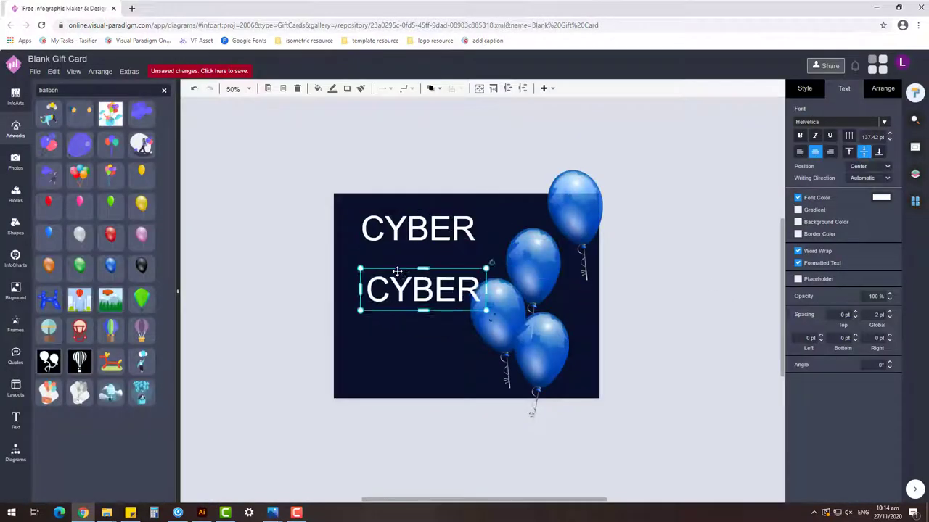
type("Monday")
left_click(504, 206)
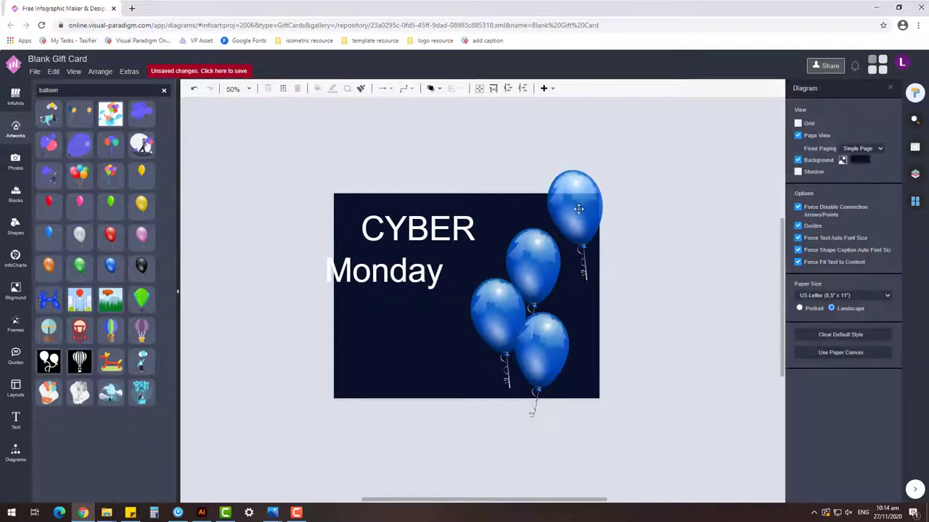
Try Baumans and Hanalei Fill on CYBER, settling on the wide Lexend font.
left_click(556, 433)
left_click(418, 229)
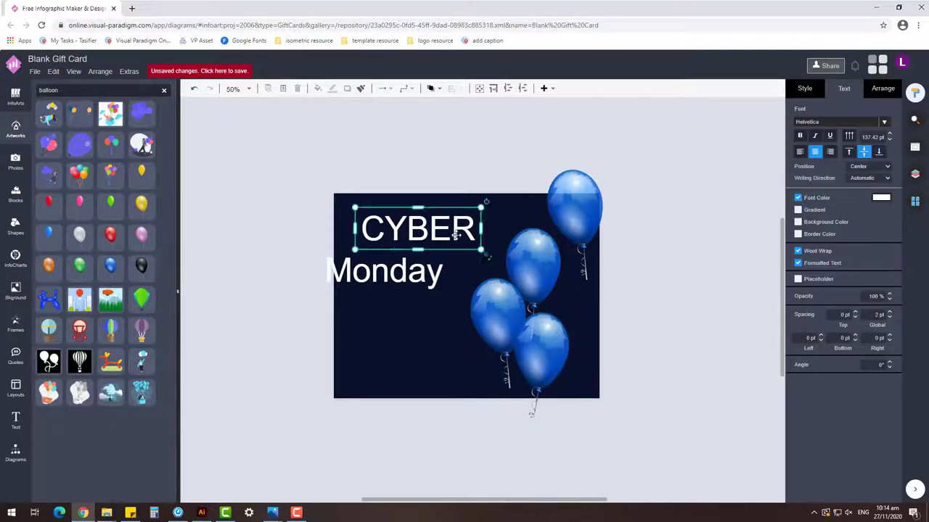
left_click_drag(384, 269, 417, 267)
left_click(417, 229)
left_click(883, 121)
left_click(841, 247)
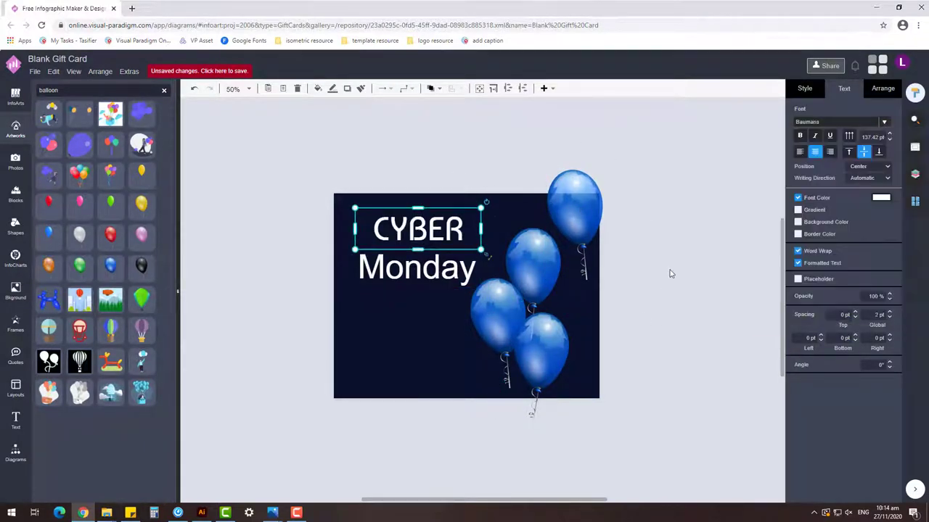
left_click(883, 122)
scroll(783, 235, "down", 5)
scroll(784, 236, "down", 5)
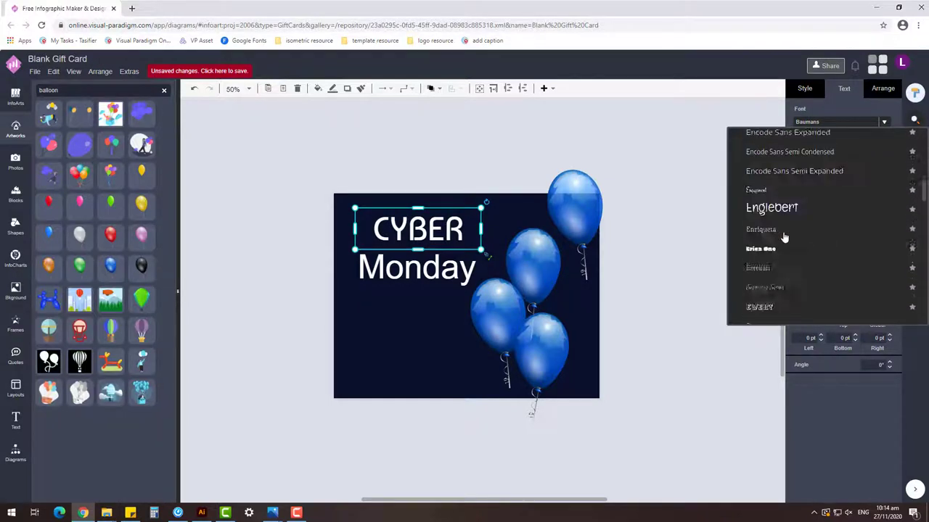
left_click(783, 230)
left_click(883, 122)
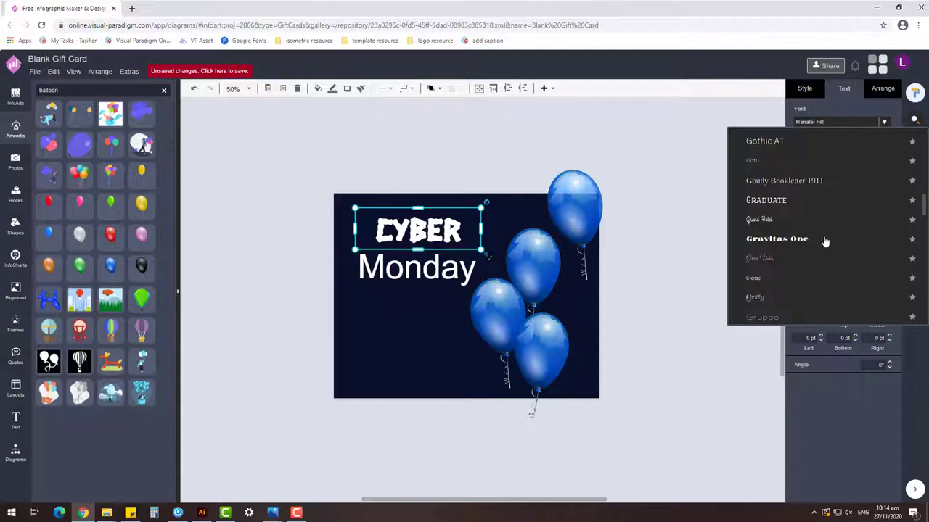
scroll(789, 289, "down", 3)
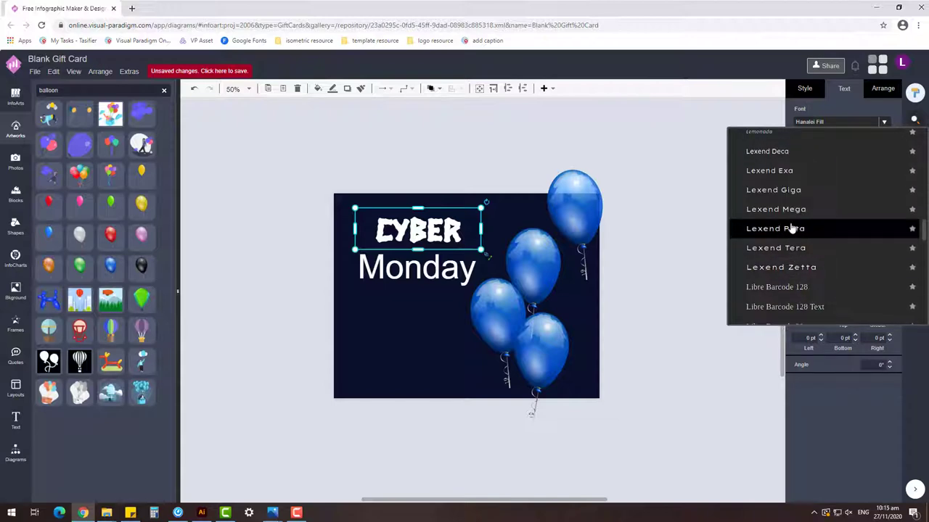
left_click(793, 228)
Set the Monday text in the Yellowtail script font.
left_click(417, 269)
left_click(882, 121)
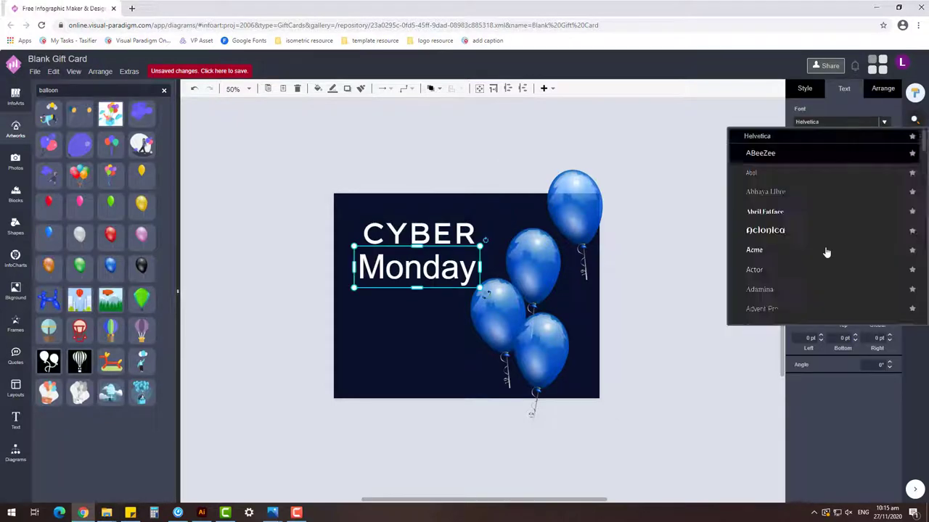
scroll(813, 268, "down", 10)
scroll(796, 288, "down", 5)
scroll(796, 288, "down", 5)
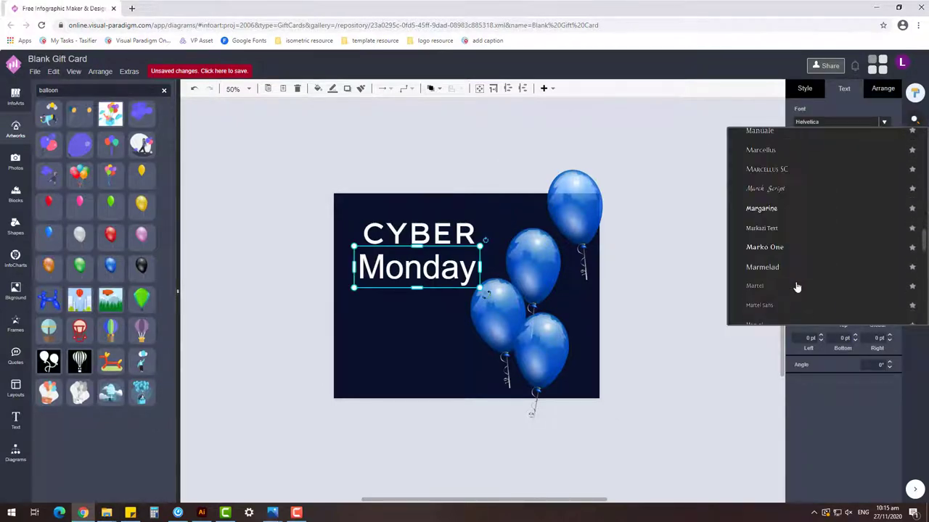
scroll(796, 288, "down", 5)
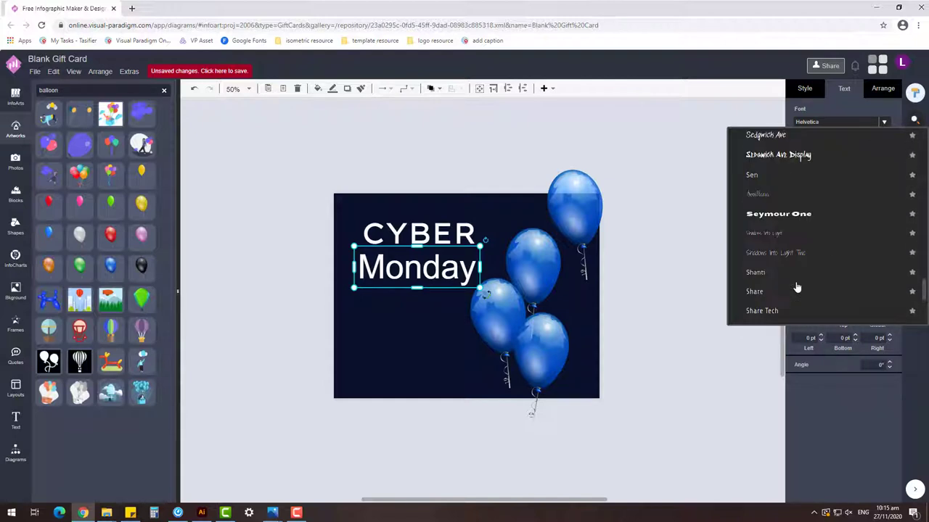
scroll(797, 288, "down", 5)
scroll(796, 288, "down", 5)
scroll(796, 288, "down", 5)
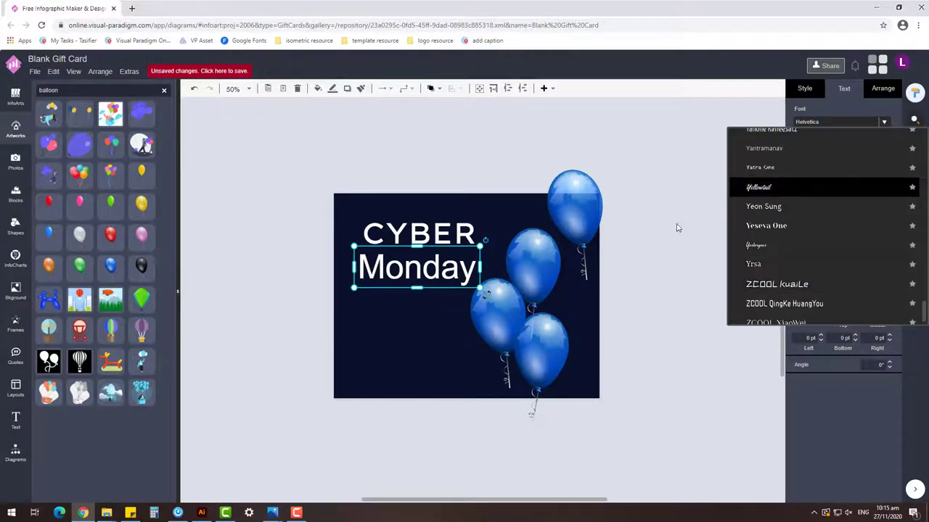
left_click(758, 186)
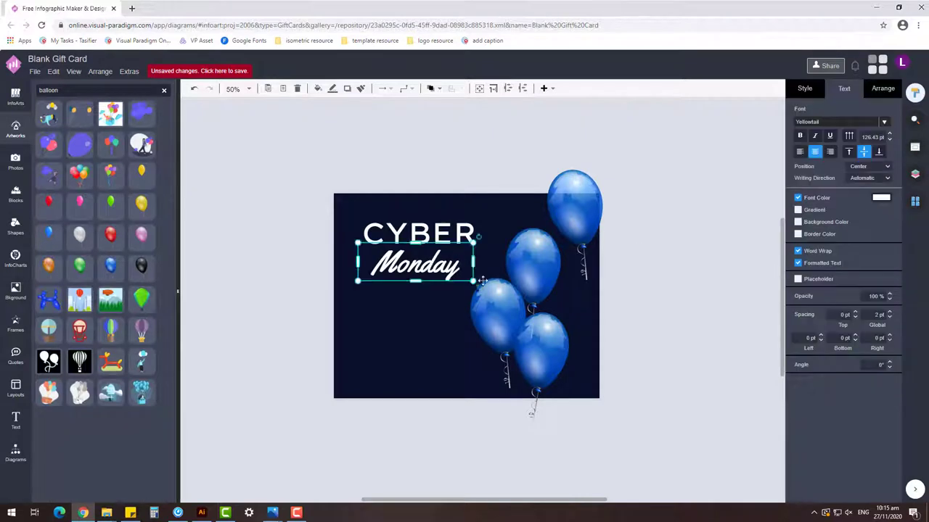
Tuck Monday tightly under CYBER, undoing stray adjustments.
left_click(669, 255)
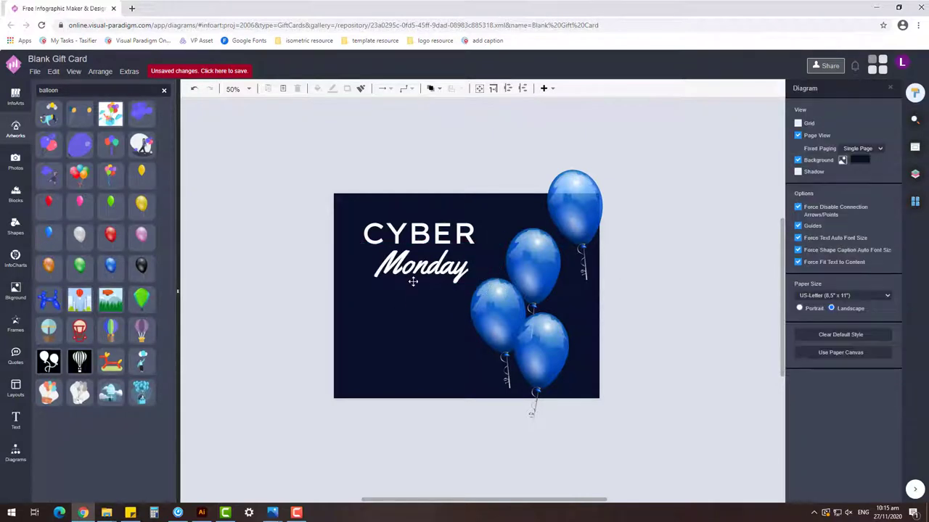
left_click(606, 281)
left_click(500, 245)
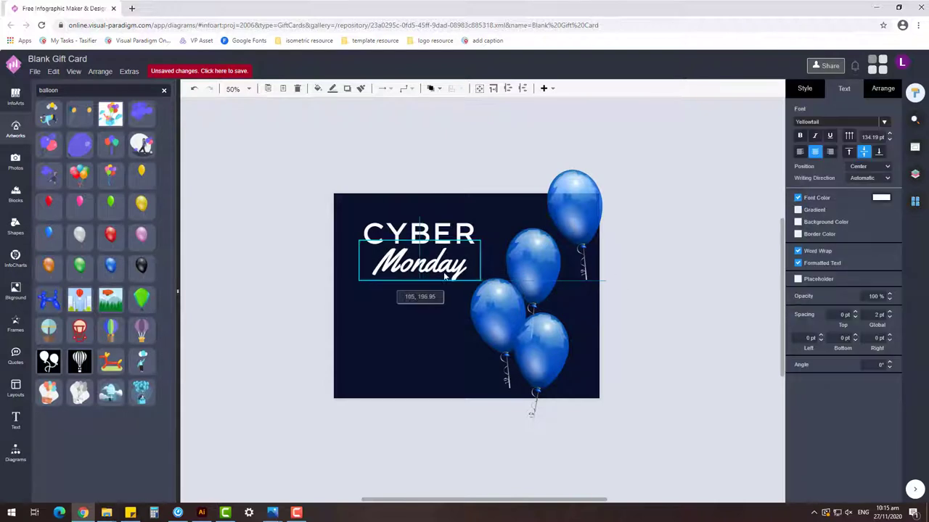
left_click_drag(457, 249, 460, 278)
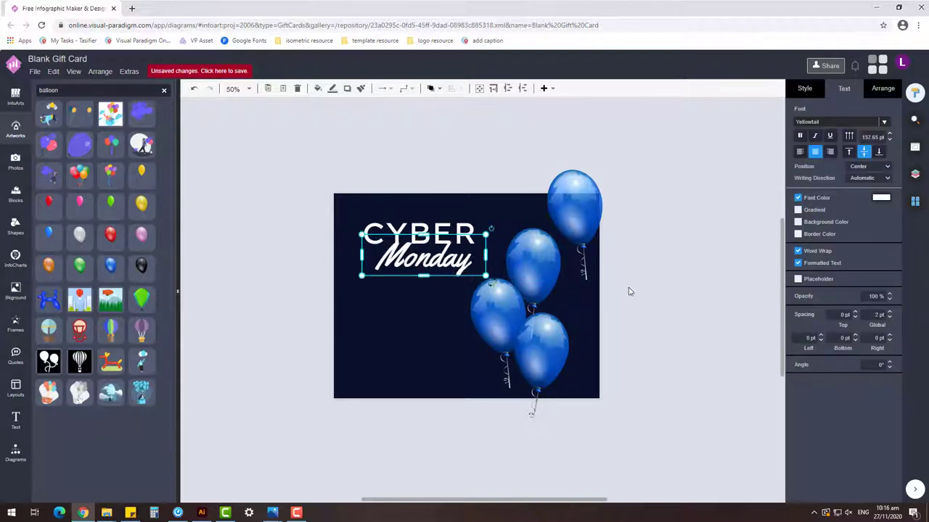
double_click(459, 267)
left_click(645, 273)
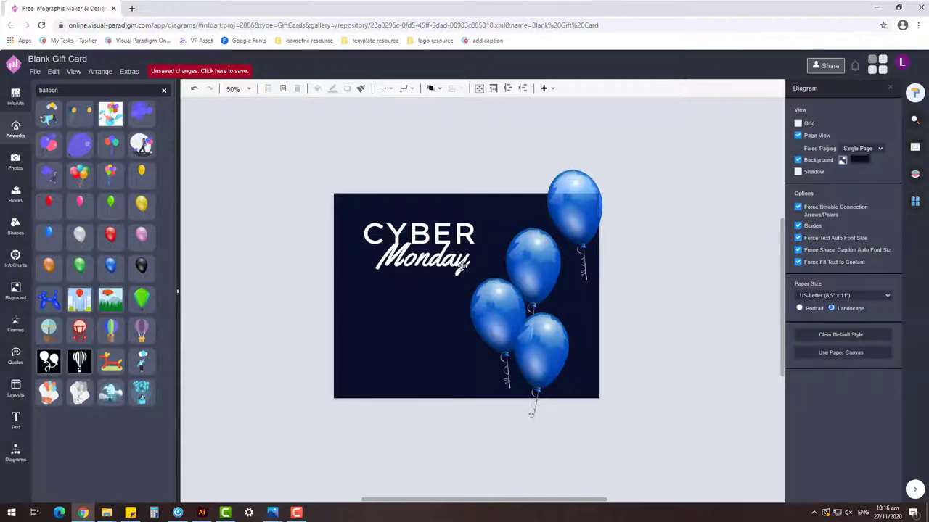
left_click(470, 225)
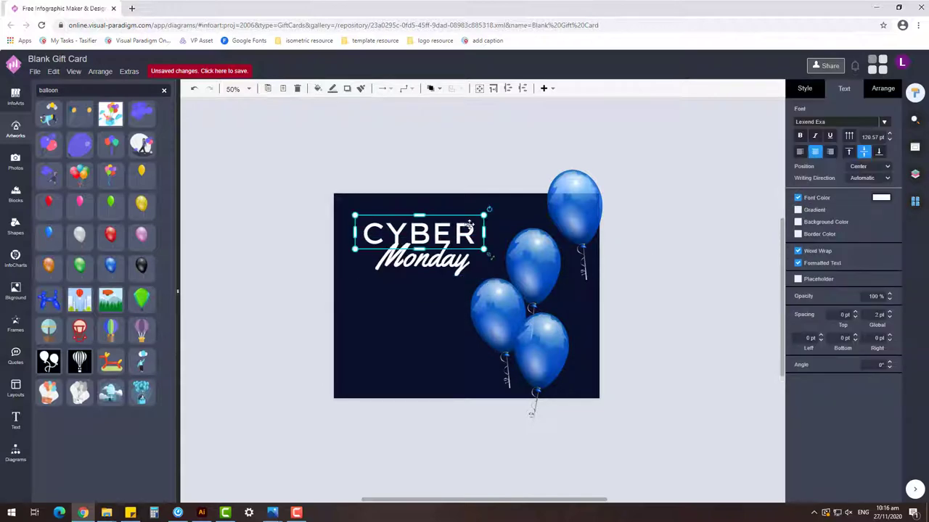
key("ctrl+z")
key("ctrl+z")
key("ctrl+z")
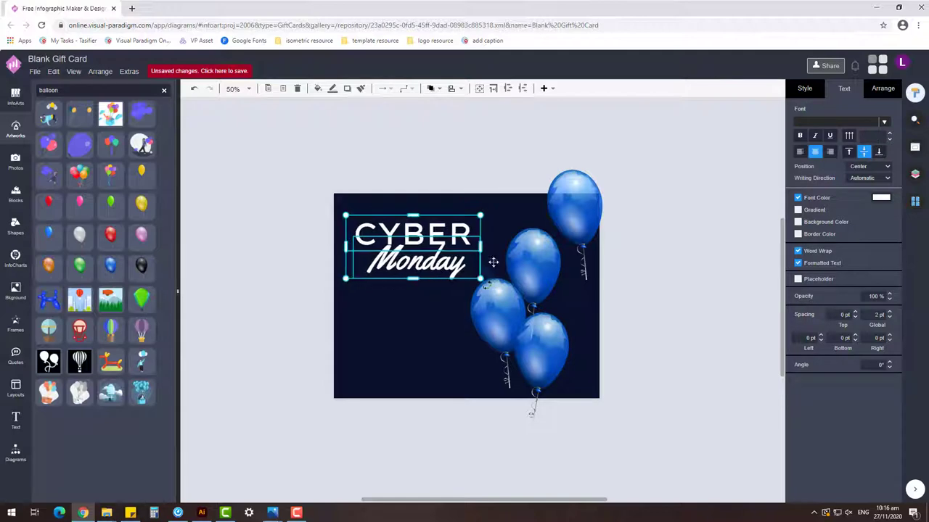
left_click(489, 175)
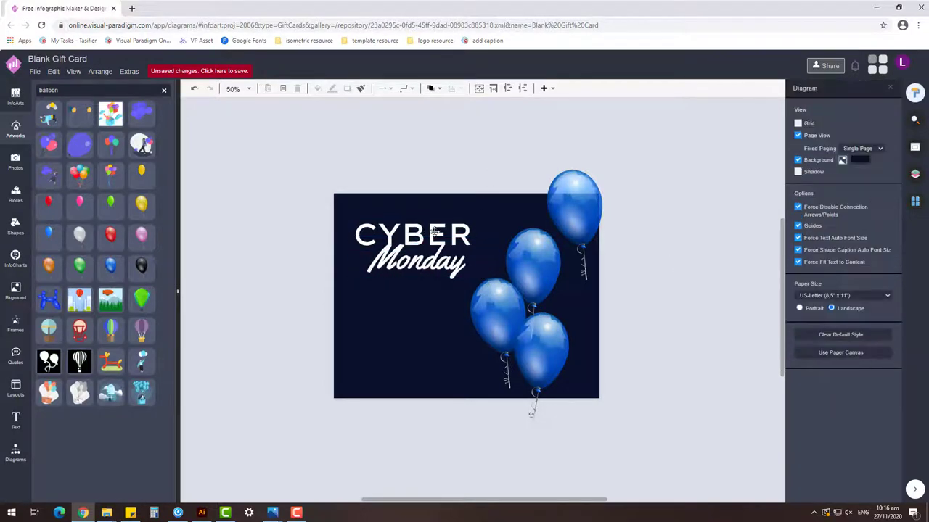
key("ctrl+z")
Show 'cyber' photo results, test the code-rain photo on the card, undo it, and browse further.
left_click(624, 265)
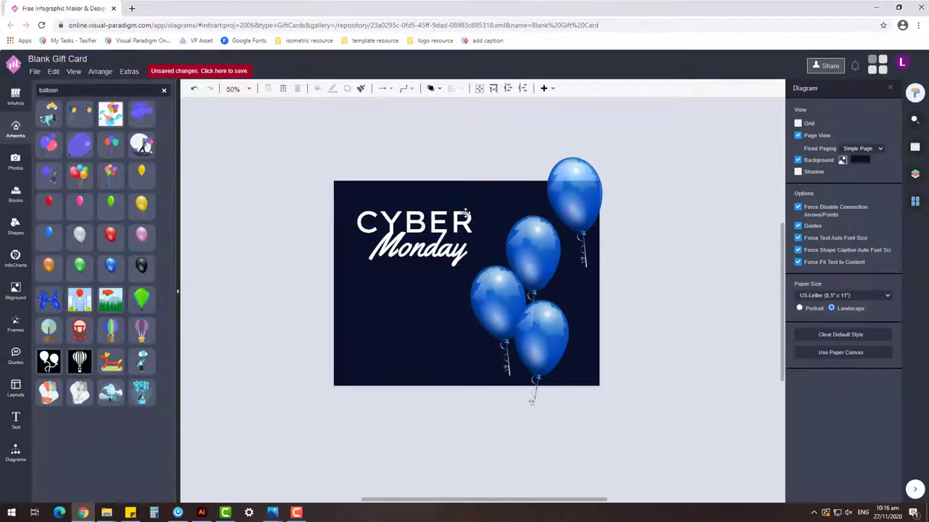
left_click(22, 169)
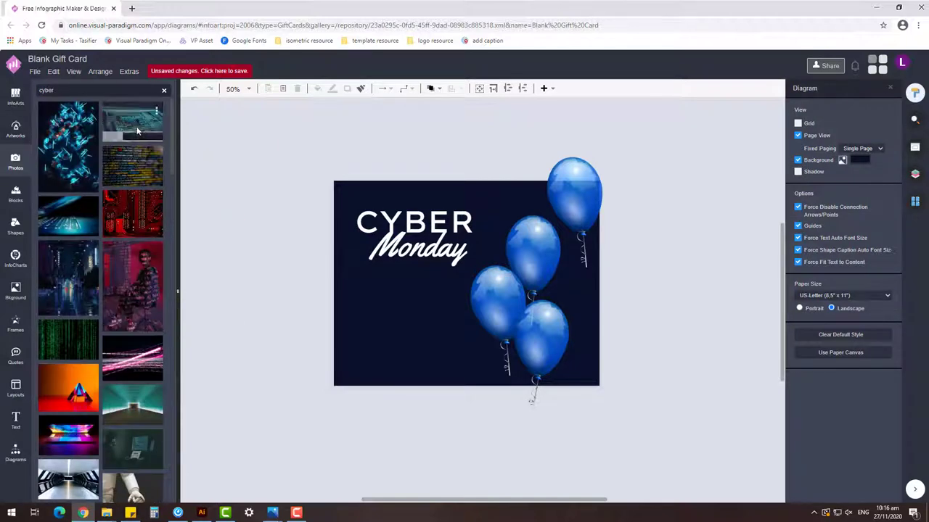
left_click_drag(67, 337, 435, 290)
key("ctrl+z")
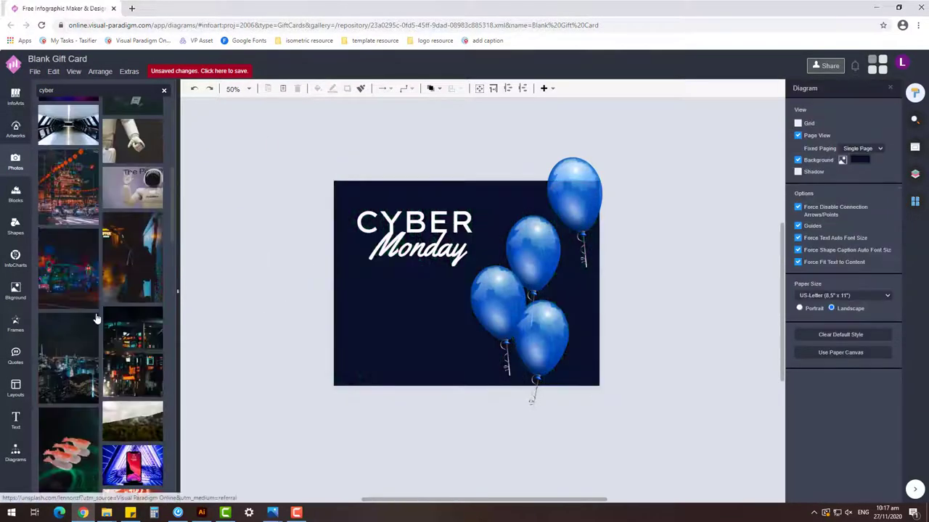
scroll(96, 313, "down", 3)
scroll(96, 313, "down", 3)
scroll(95, 313, "down", 3)
Fill the card with the diamond-light photo, delete the balloons, and move the headline lower.
scroll(96, 313, "down", 3)
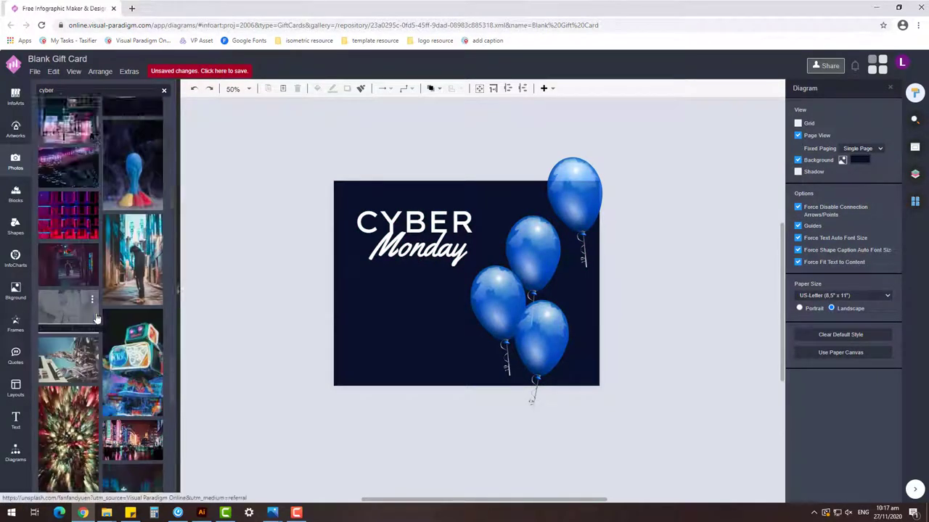
scroll(95, 312, "down", 3)
left_click_drag(134, 264, 279, 232)
left_click(530, 389)
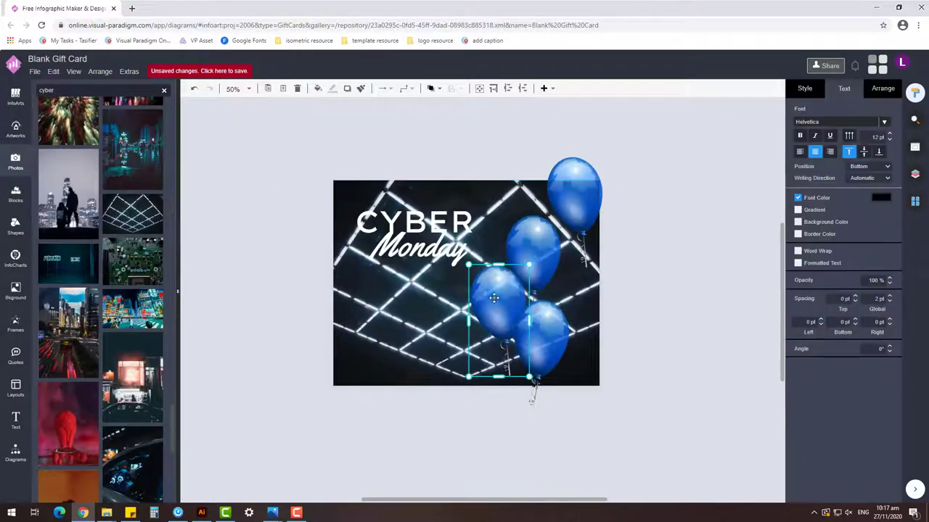
key("Delete")
mouse_move(449, 262)
left_mouse_down()
mouse_move(496, 321)
mouse_move(496, 361)
left_mouse_up()
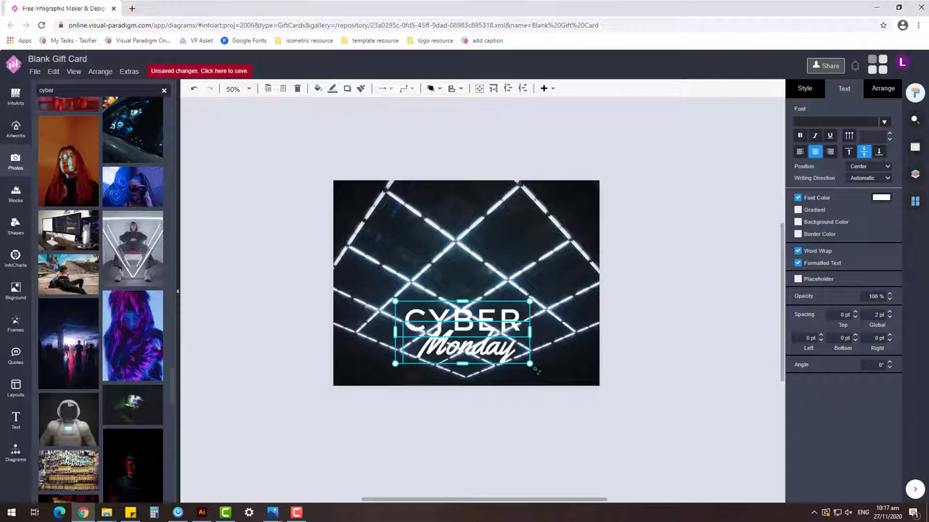
Set the headline aside and shrink the photo to a centred inset on the card.
left_click_drag(464, 334, 293, 139)
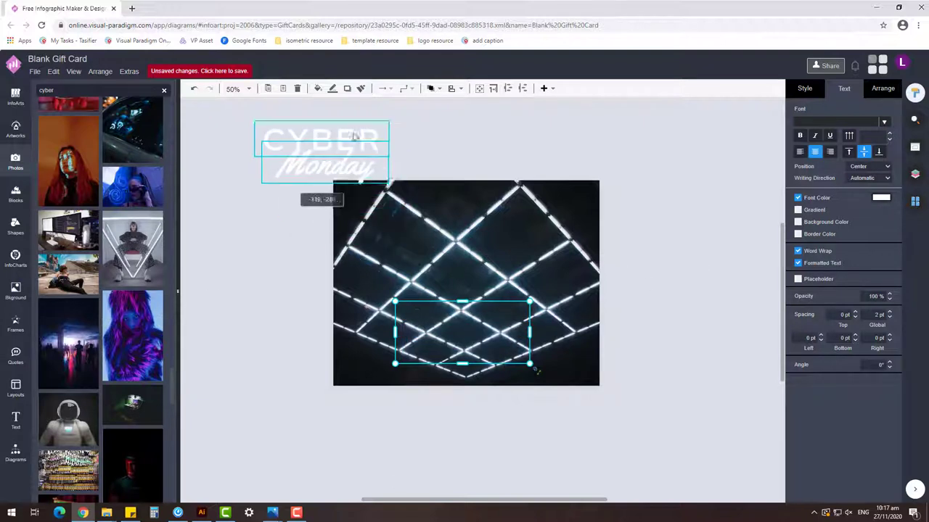
left_click(485, 250)
left_click(914, 176)
left_click(543, 233)
left_click_drag(599, 385, 563, 359)
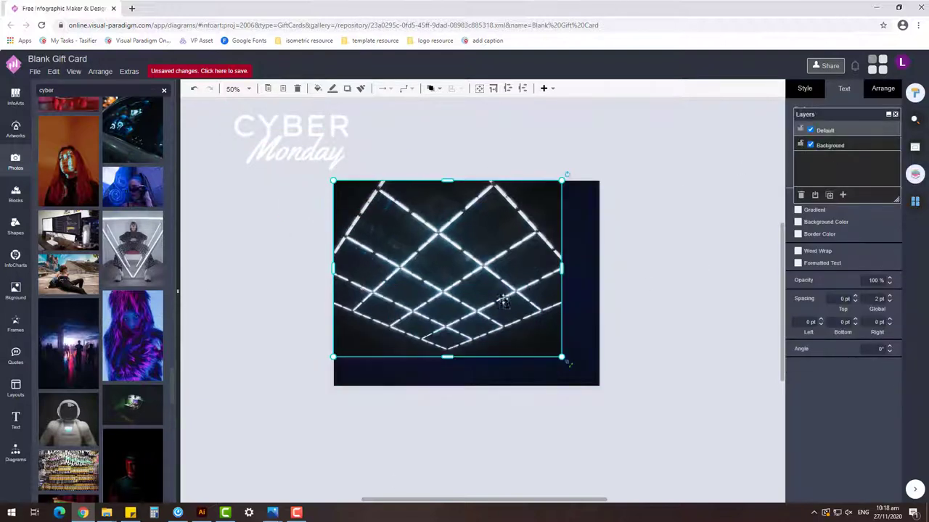
left_click_drag(508, 290, 525, 305)
left_click_drag(581, 195, 562, 211)
left_click_drag(457, 291, 466, 283)
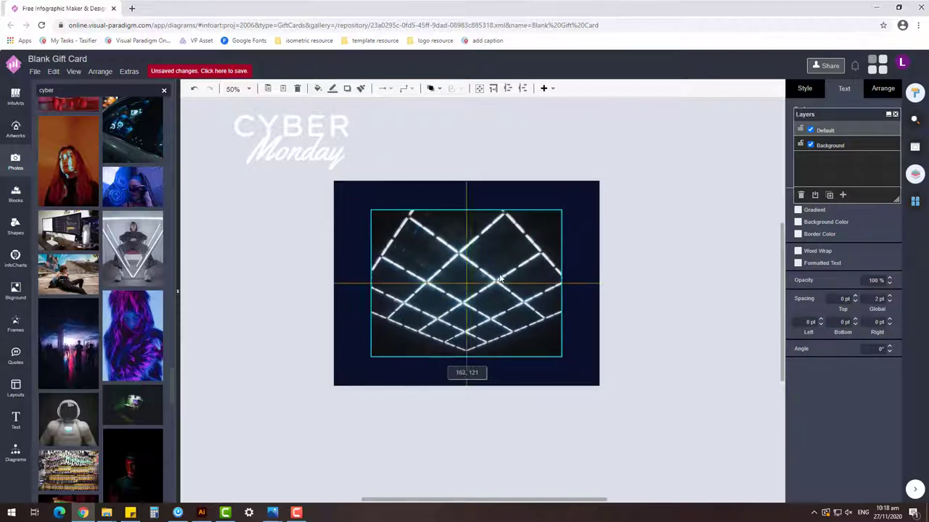
left_click(440, 206)
Set the card background to dark blue 162A66 and place CYBER Monday over the photo's upper right.
left_click(841, 160)
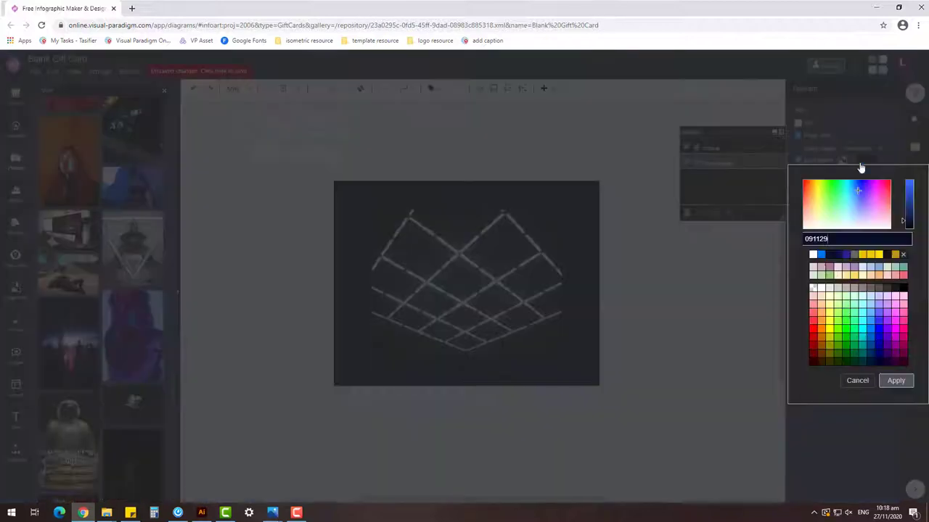
left_click(891, 383)
left_click(861, 163)
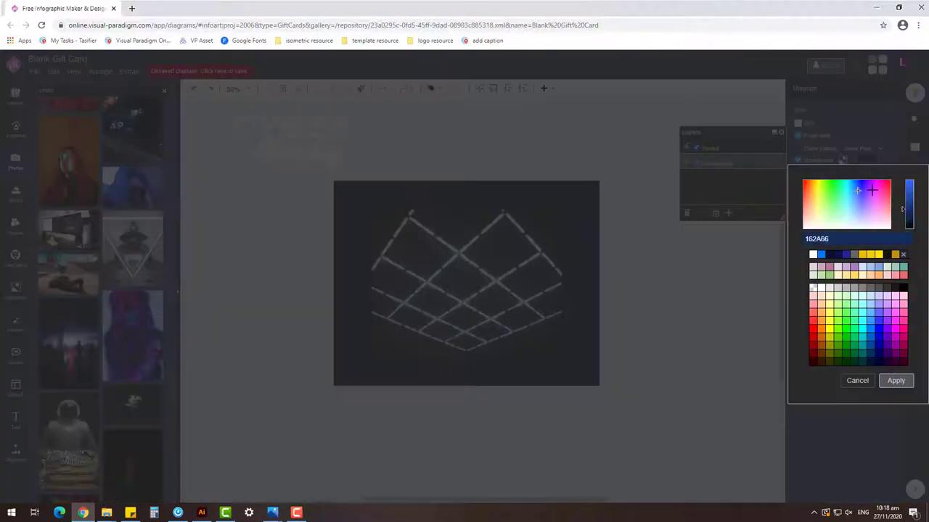
left_click(895, 380)
left_click_drag(333, 146, 553, 243)
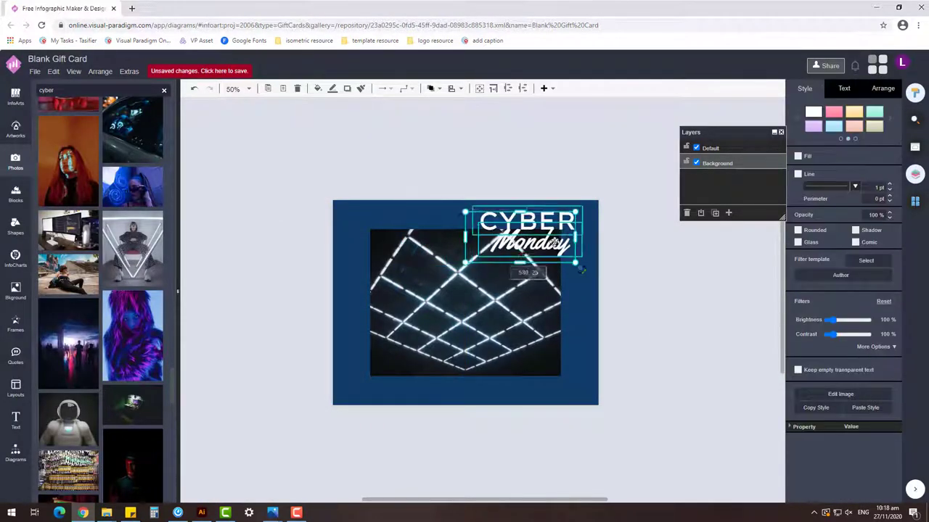
Settle the CYBER Monday title over the photo's lower-right corner.
left_click(665, 317)
scroll(521, 273, "up", 1)
mouse_move(577, 237)
left_mouse_down()
mouse_move(581, 408)
mouse_move(565, 393)
left_mouse_up()
left_click(614, 405)
left_click(567, 416)
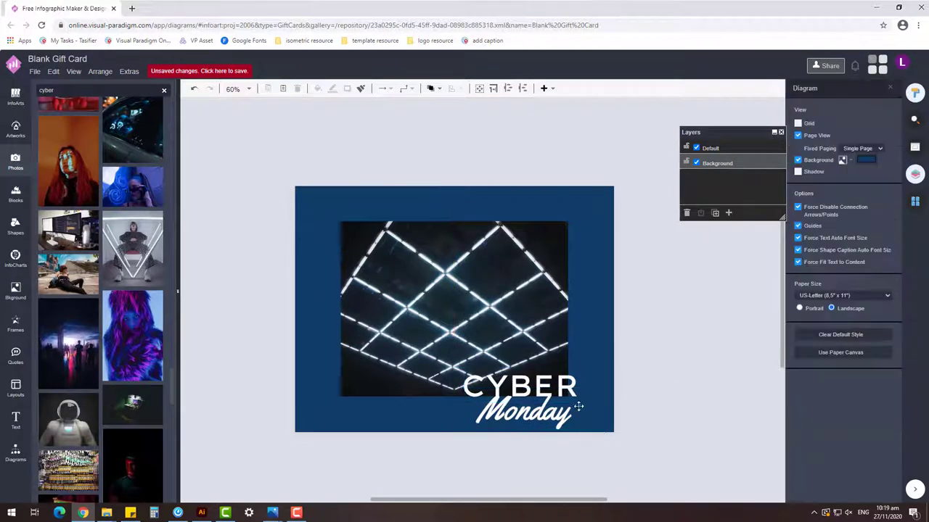
left_click(580, 430)
left_click(522, 410)
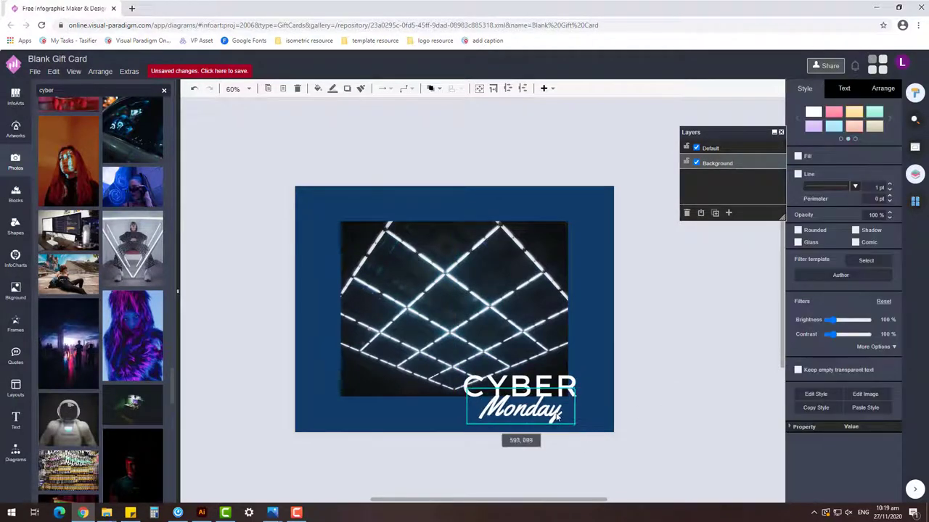
left_click(659, 404)
Put a copy of CYBER at the card's top margin.
scroll(563, 411, "up", 5)
left_click(624, 406)
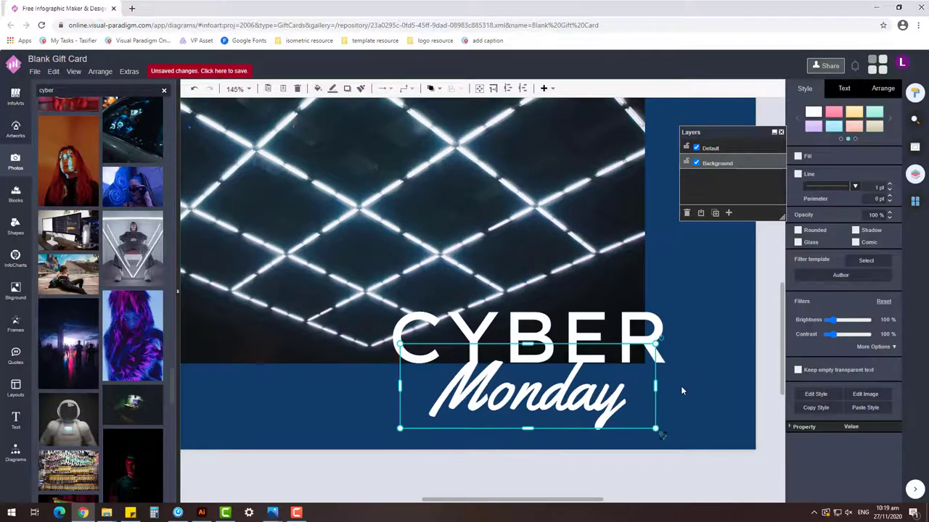
left_click(657, 336)
left_click(717, 384)
scroll(696, 362, "down", 5)
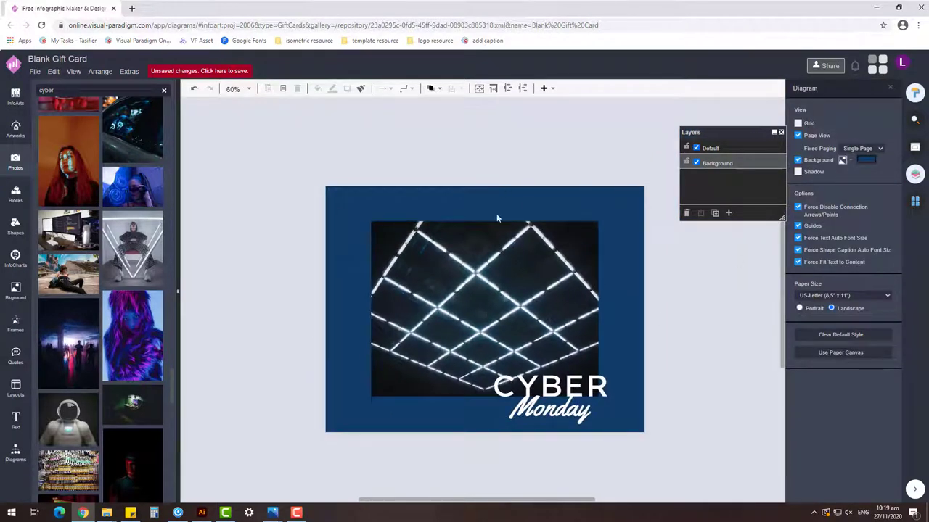
left_click_drag(588, 376, 535, 209)
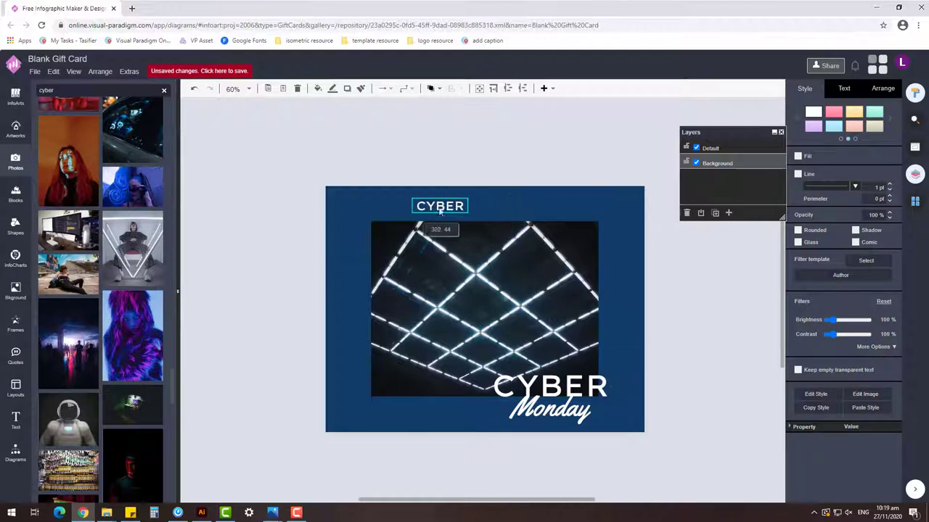
Retype the copied text as '50% OFF DISCOUNT', widen it to one line, and centre it above the photo.
double_click(494, 214)
type("50% OFF DISCOUNT")
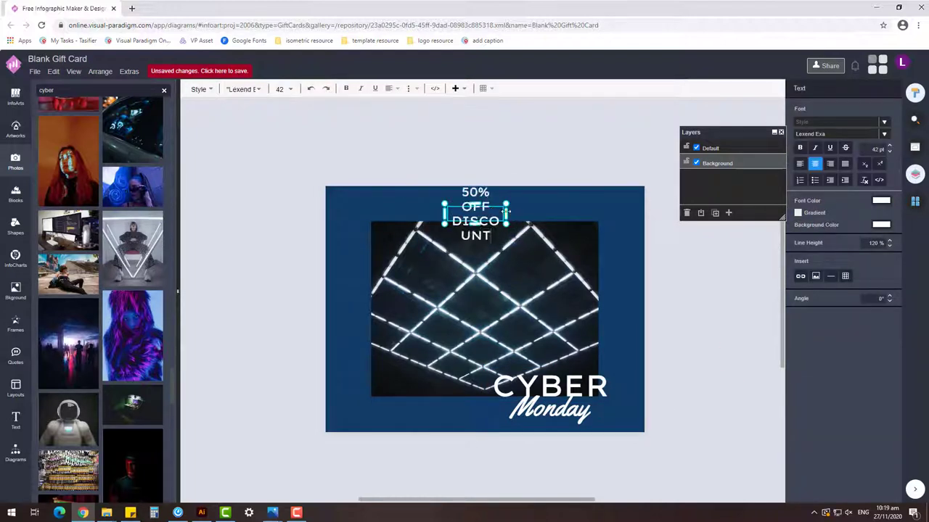
left_click_drag(505, 209, 577, 210)
scroll(506, 200, "up", 3)
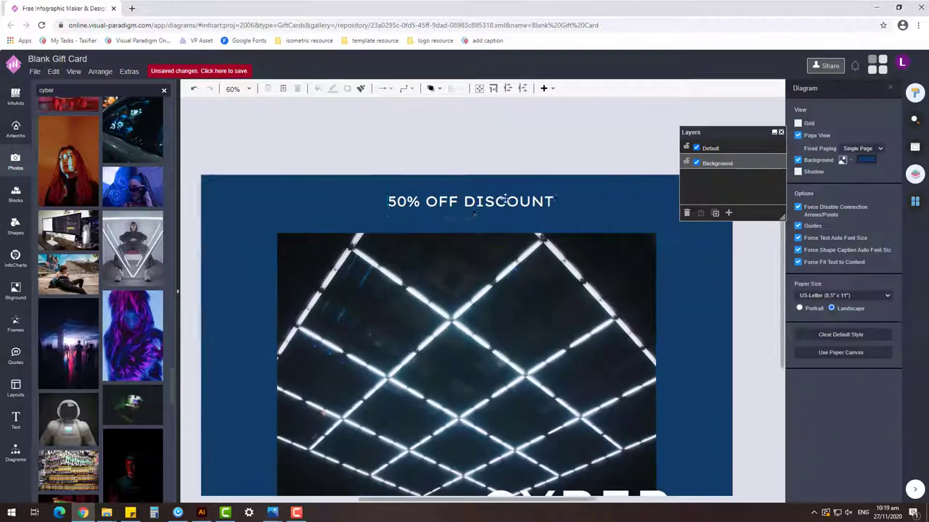
left_click(505, 199)
scroll(506, 200, "down", 2)
left_click(542, 185)
left_click(541, 205)
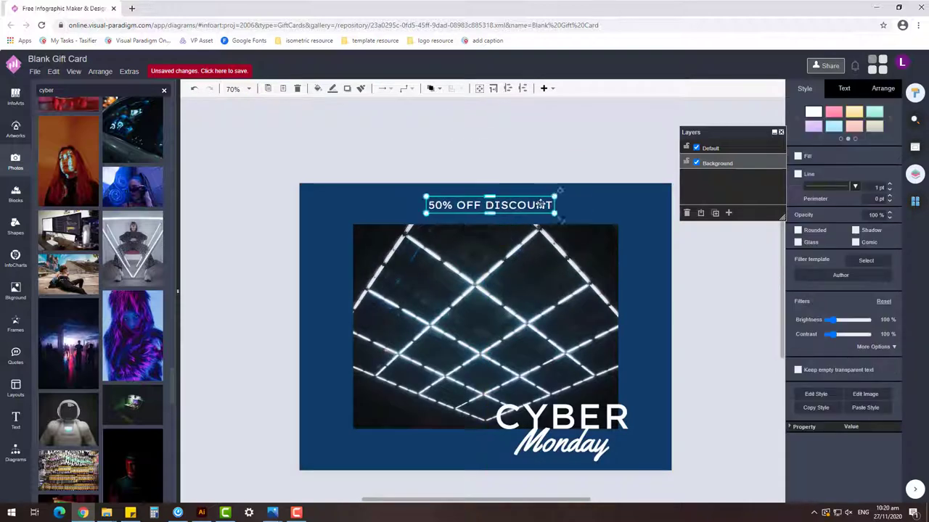
scroll(540, 205, "down", 2)
left_click(519, 219)
left_click_drag(508, 221, 498, 219)
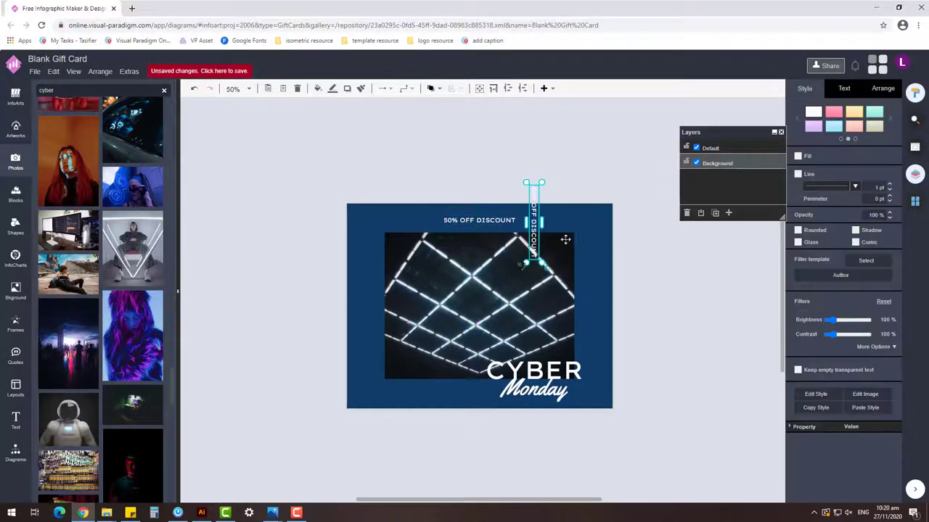
Retype the right vertical copy as 'BIG SALE LIMITED TIME' and move it down the right margin.
double_click(592, 321)
type("BIG SALE LIMITED TIME")
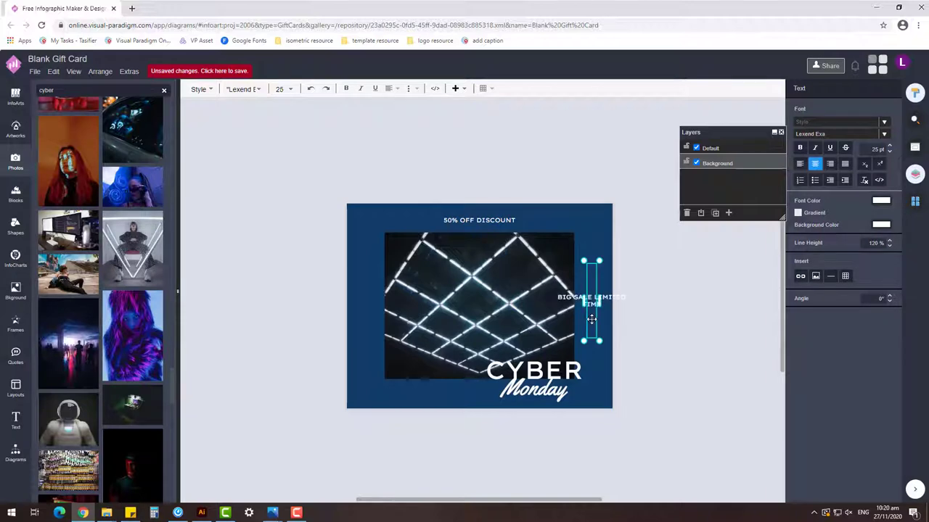
key("Escape")
scroll(591, 319, "up", 5)
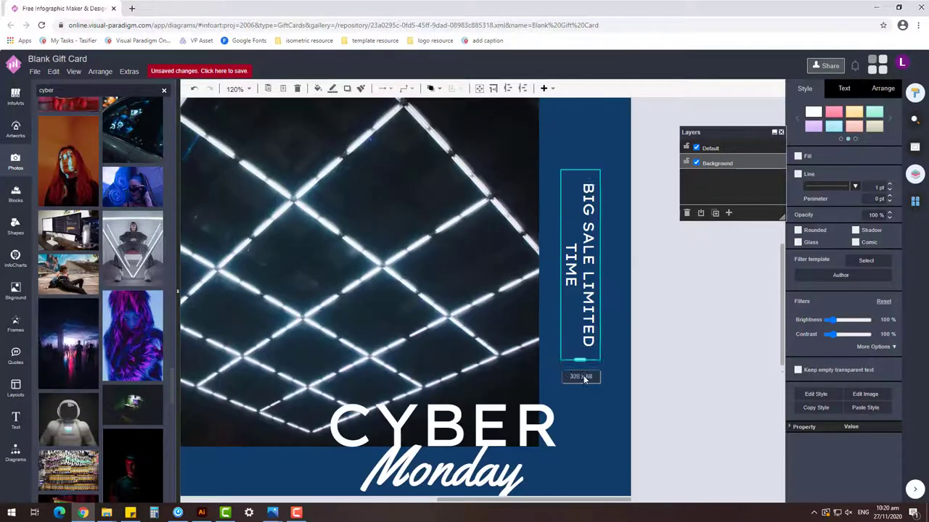
scroll(621, 347, "down", 5)
left_click(517, 197)
left_click_drag(614, 308, 621, 325)
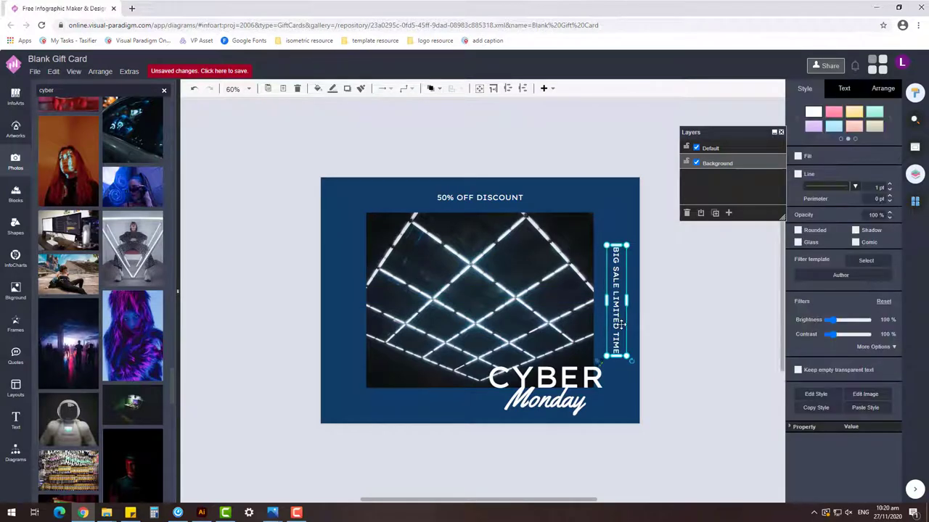
double_click(347, 312)
type("WWW.CYBERMONDAYSALE.COM")
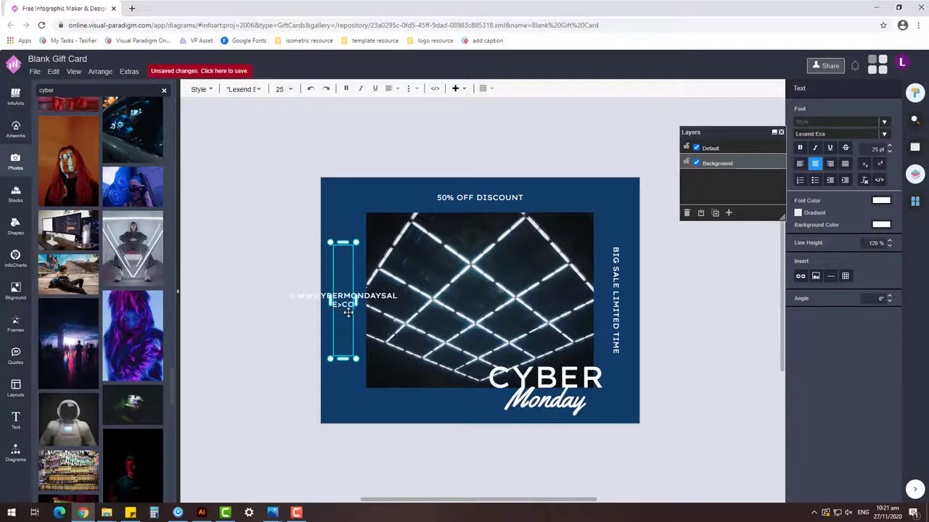
left_click(344, 227)
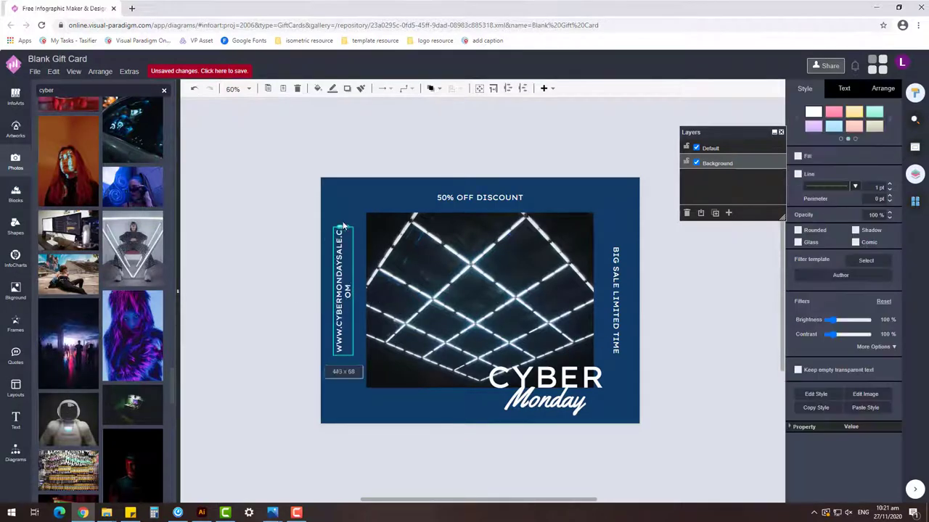
double_click(343, 269)
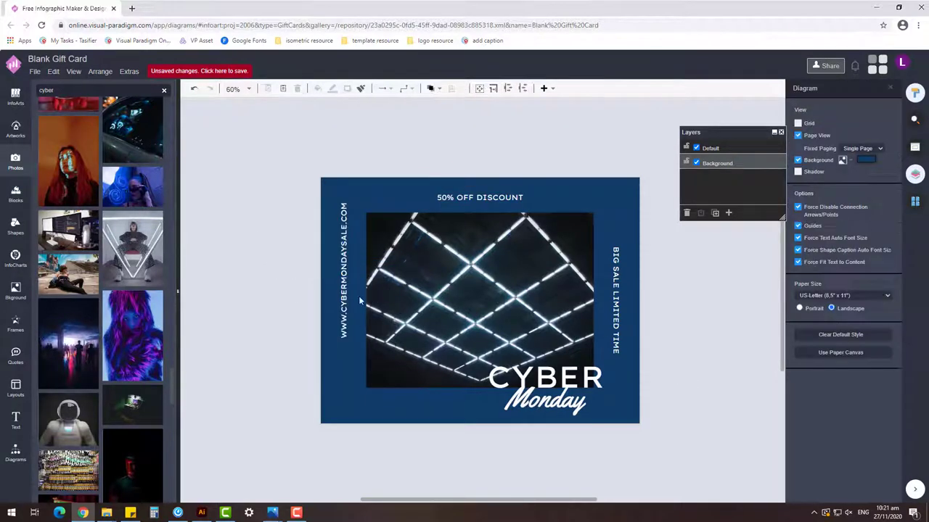
left_click_drag(344, 276, 345, 304)
left_click(286, 310)
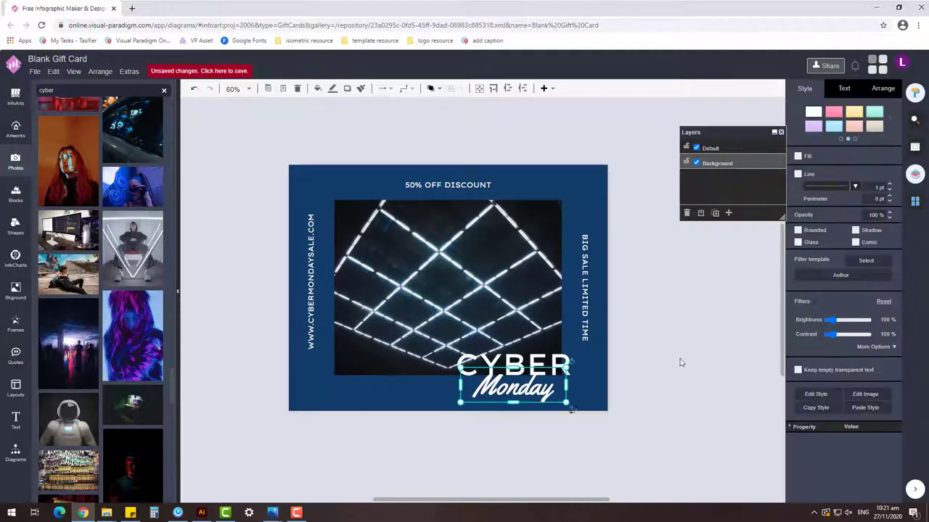
Give a copy of CYBER a yellow font colour and lay it over the white CYBER.
mouse_move(577, 370)
left_mouse_down()
mouse_move(715, 339)
mouse_move(760, 340)
left_mouse_up()
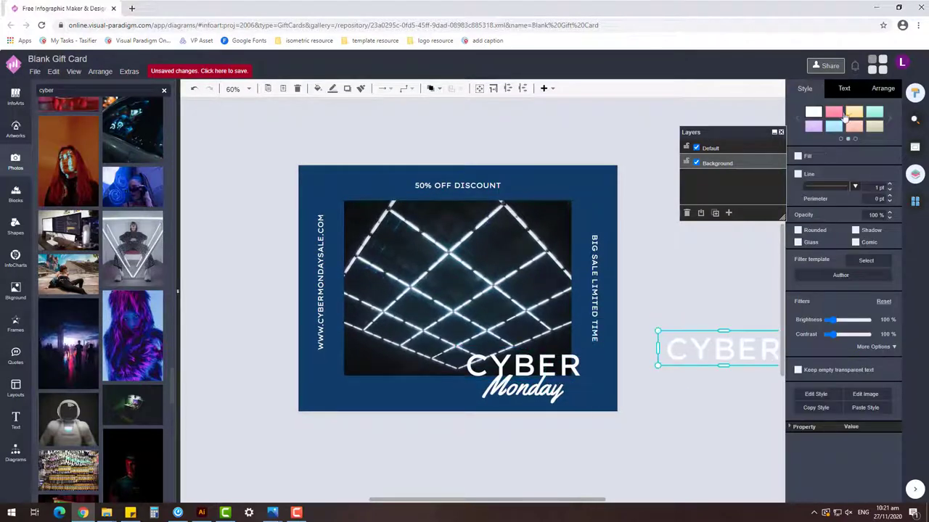
left_click(697, 278)
left_click(865, 161)
key("Escape")
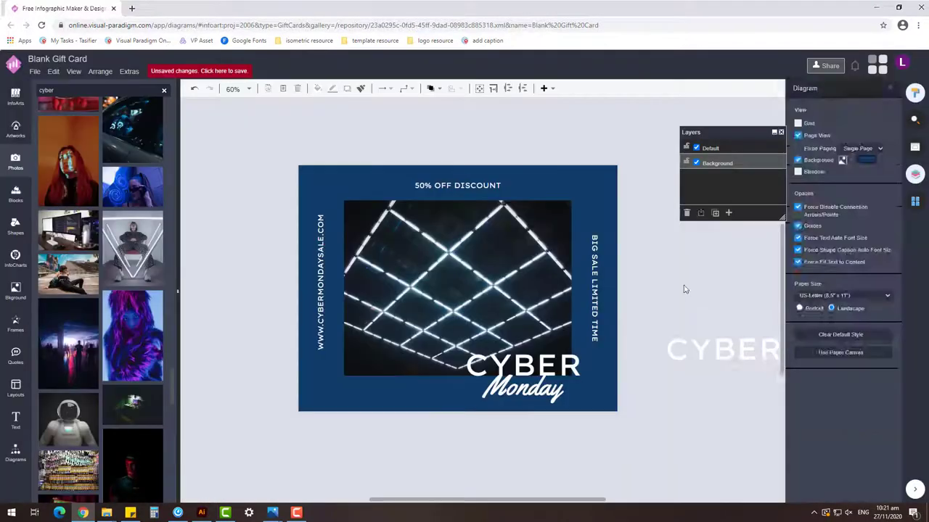
left_click(718, 348)
left_click(881, 196)
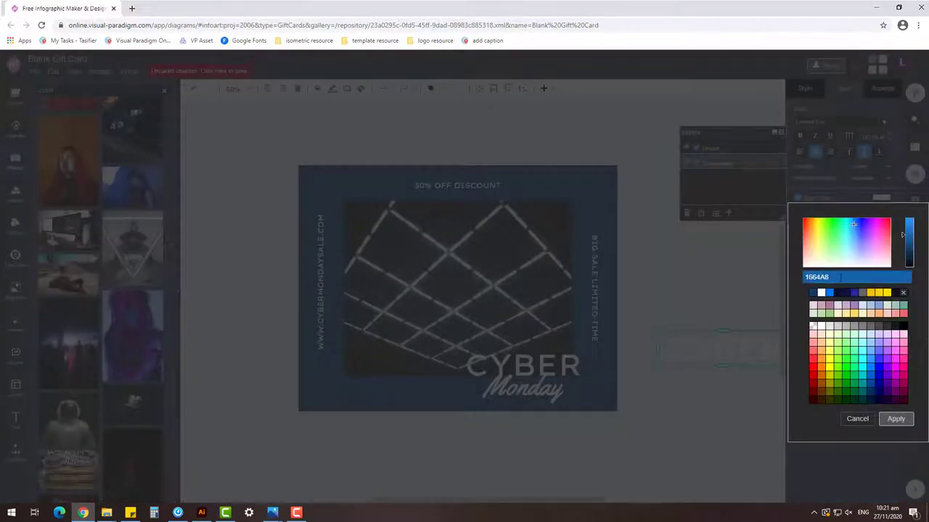
left_click(895, 419)
mouse_move(735, 359)
left_mouse_down()
mouse_move(549, 367)
mouse_move(698, 374)
left_mouse_up()
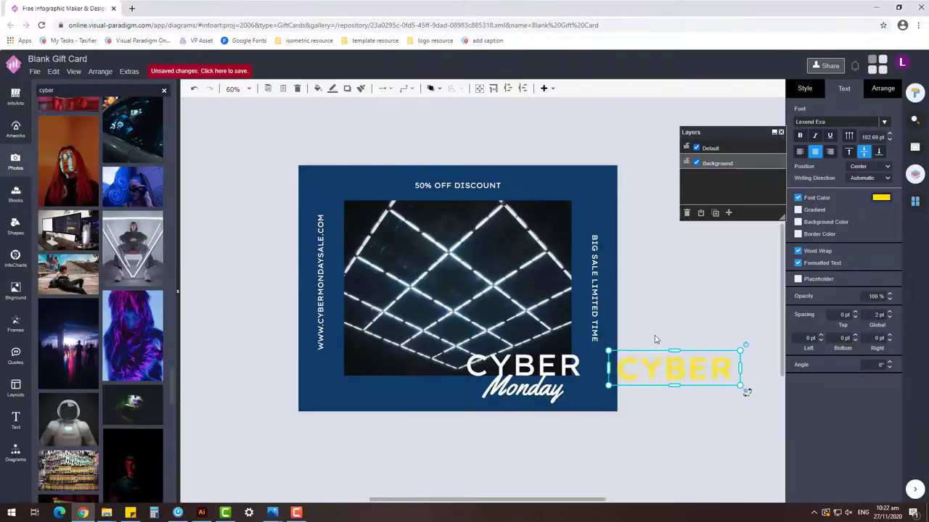
left_click_drag(694, 374, 542, 370)
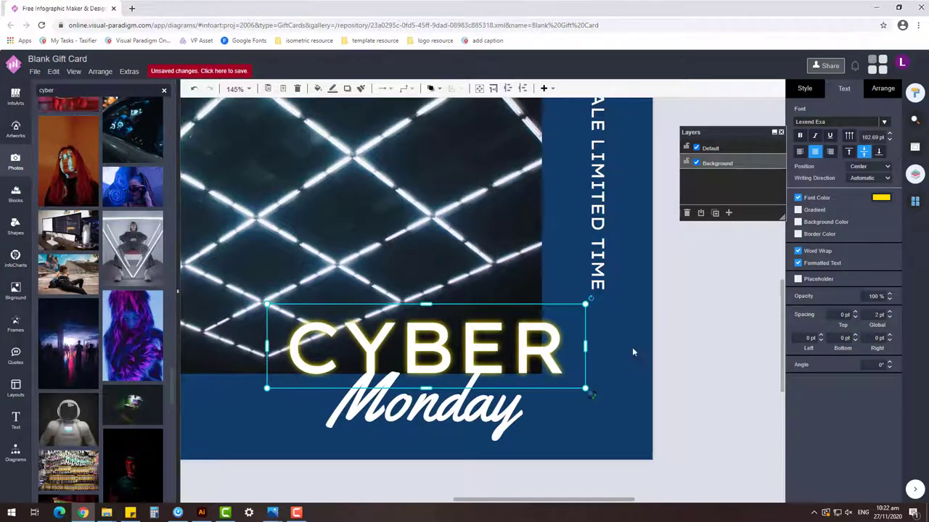
left_click(668, 334)
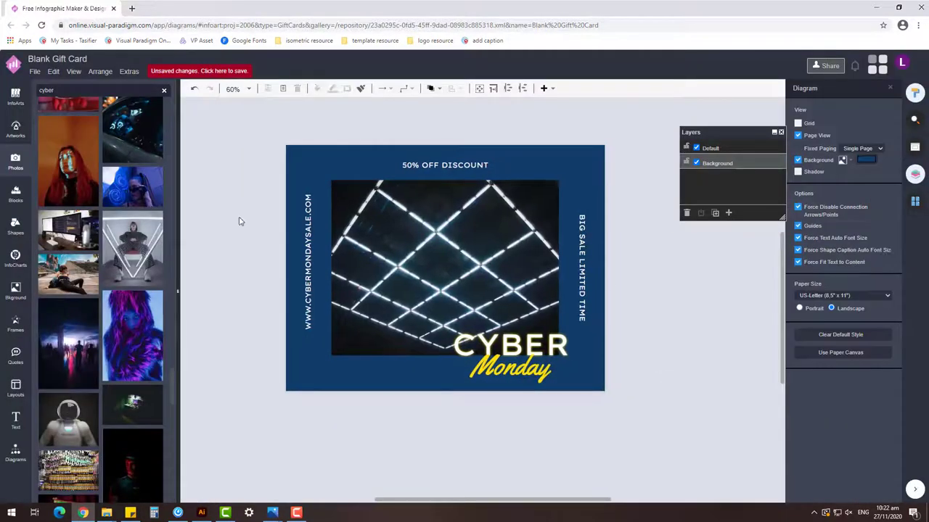
Try a 30 pt font size on the small side labels, then undo it.
left_click(581, 268)
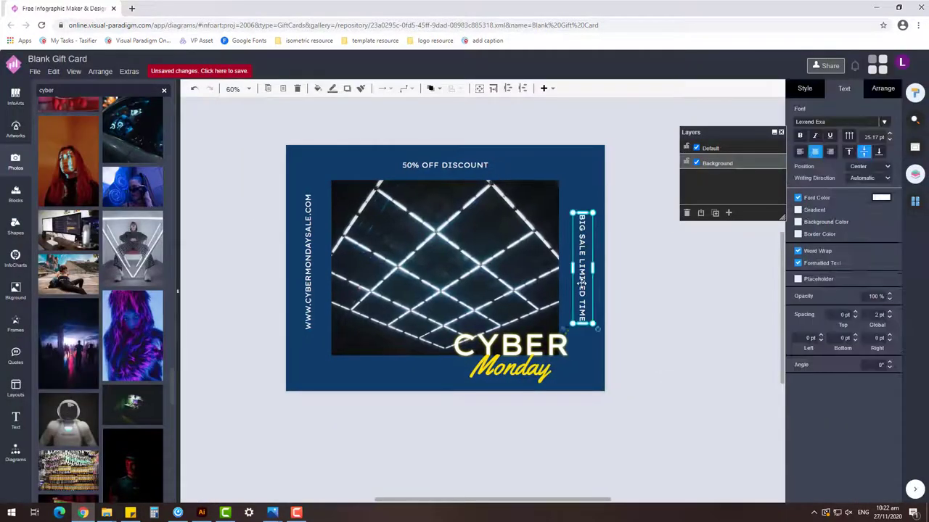
left_click(308, 282, "shift")
left_click(882, 122)
scroll(847, 258, "down", 3)
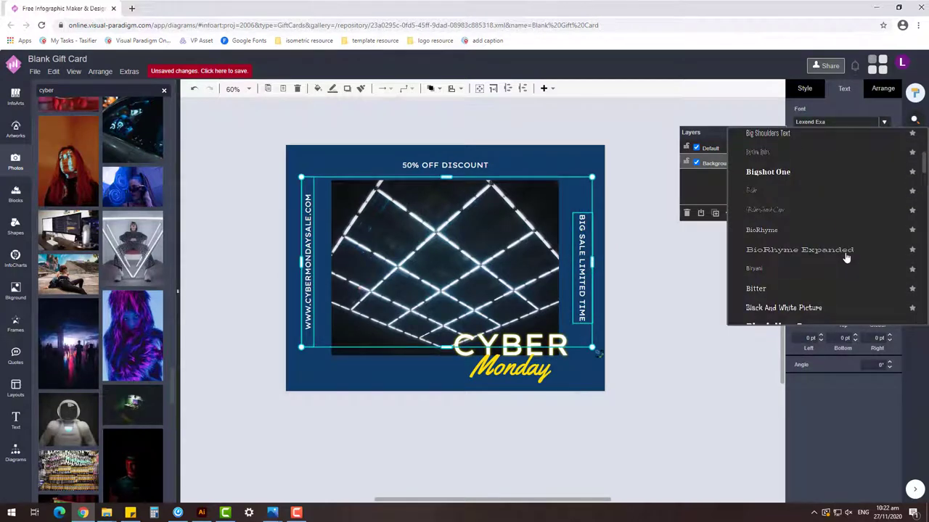
scroll(847, 258, "down", 5)
left_click(663, 348)
left_click(596, 241)
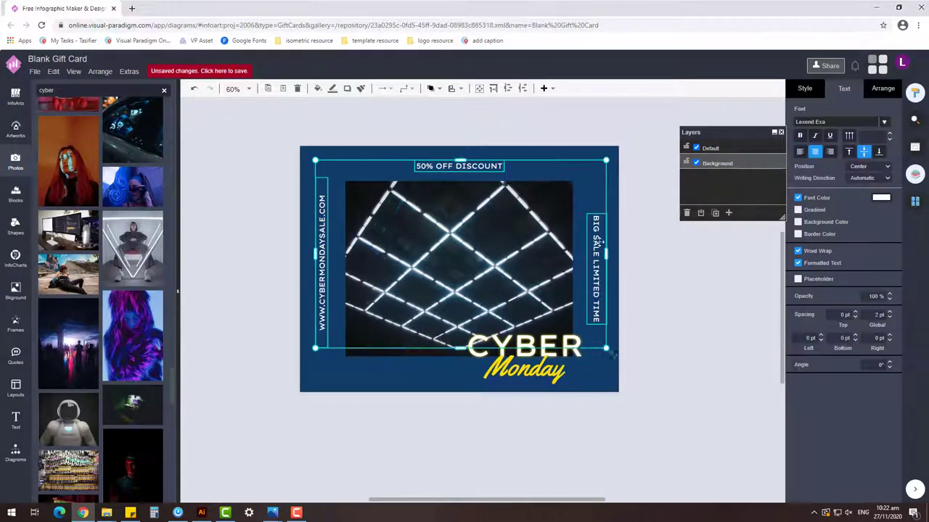
type("30")
key("Return")
key("ctrl+z")
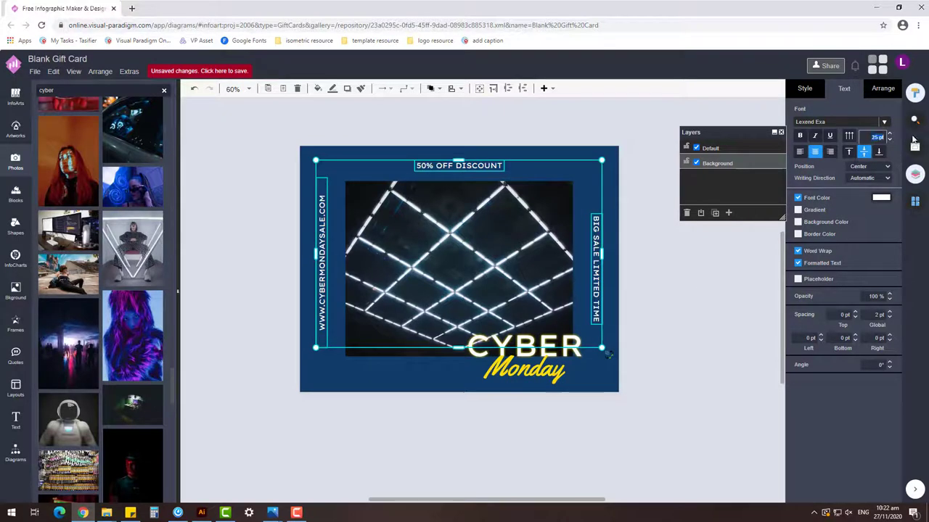
Select the 50% OFF DISCOUNT, website and BIG SALE labels together, then clear the selection.
left_click(527, 174)
left_click(597, 265)
left_click(319, 211)
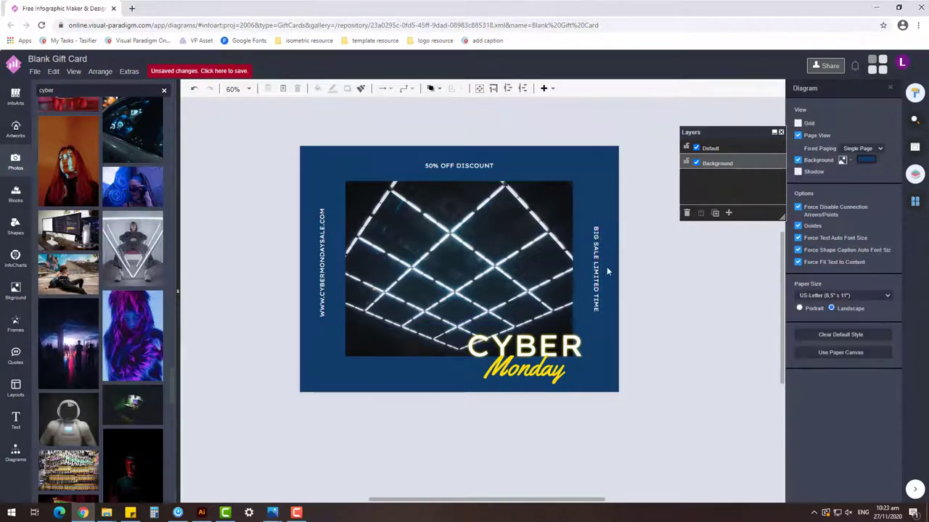
left_click(458, 165)
left_click(316, 264, "shift")
left_click(653, 290)
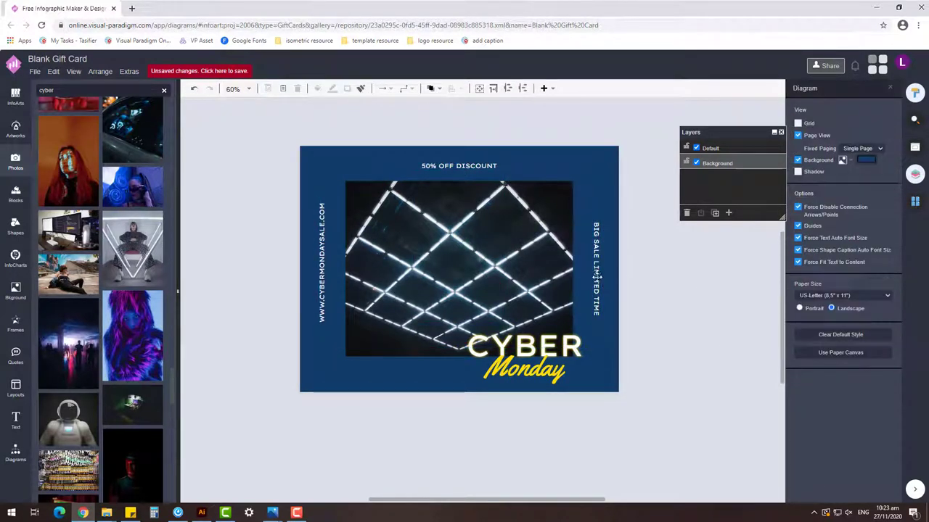
left_click(595, 264)
left_click(290, 280)
left_click(324, 282)
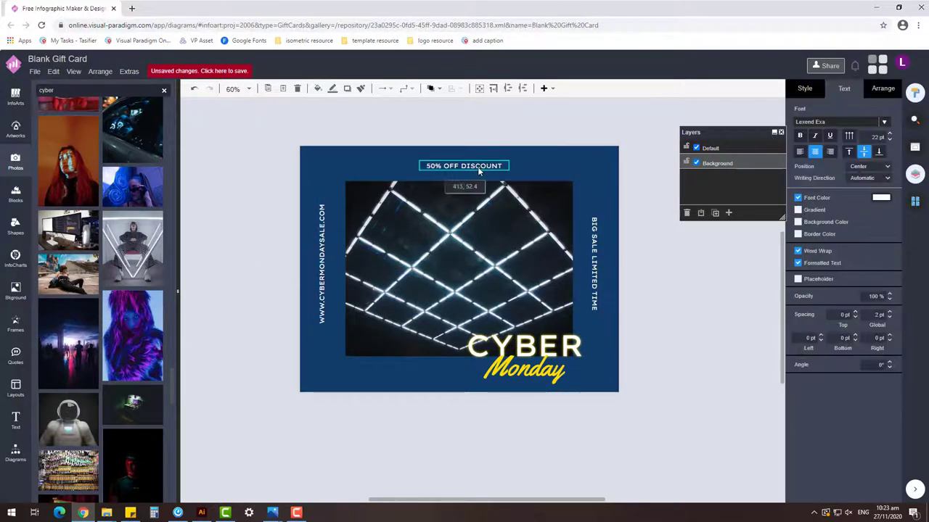
left_click(661, 355)
Drag the CYBER Monday title left until it is centred under the photo's bottom edge.
left_click(522, 340)
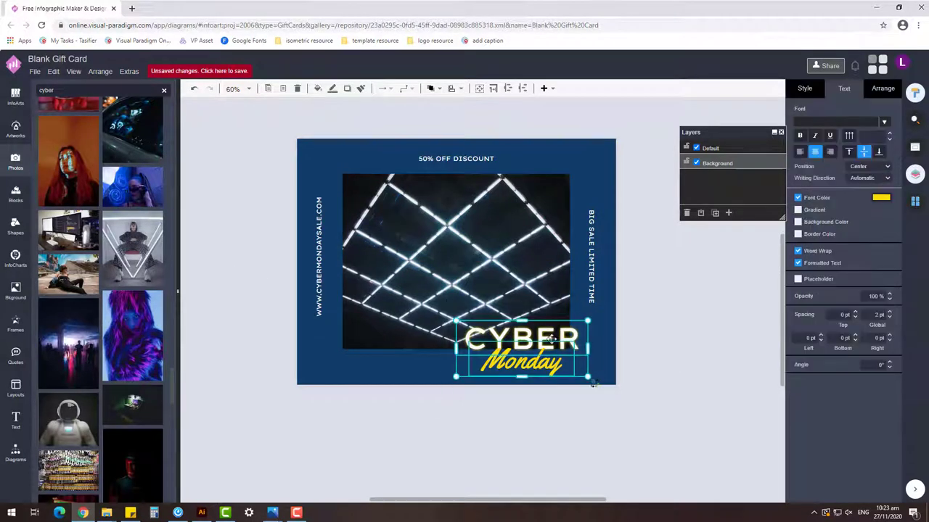
left_click_drag(522, 341, 453, 341)
scroll(591, 408, "up", 2)
left_click_drag(500, 323, 497, 319)
left_click(576, 414)
scroll(576, 414, "down", 2)
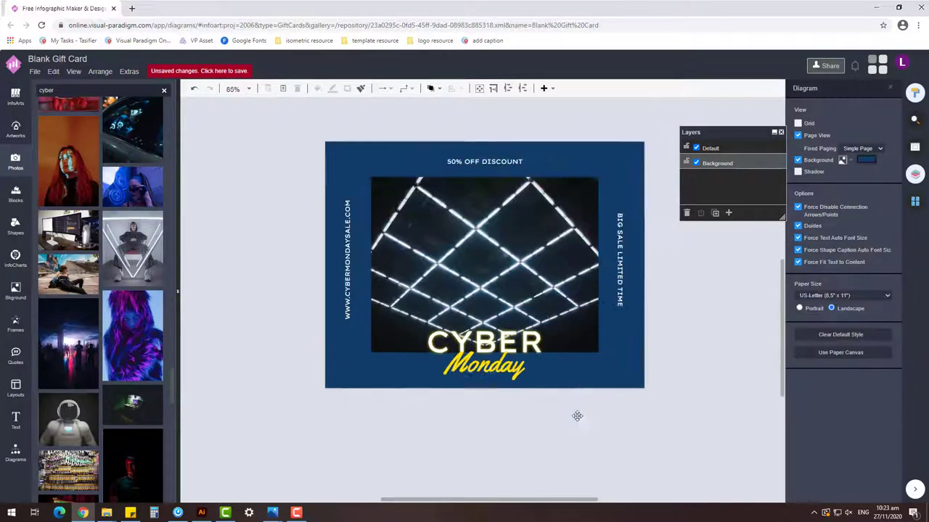
left_click(566, 207)
left_click(648, 283)
scroll(66, 265, "down", 5)
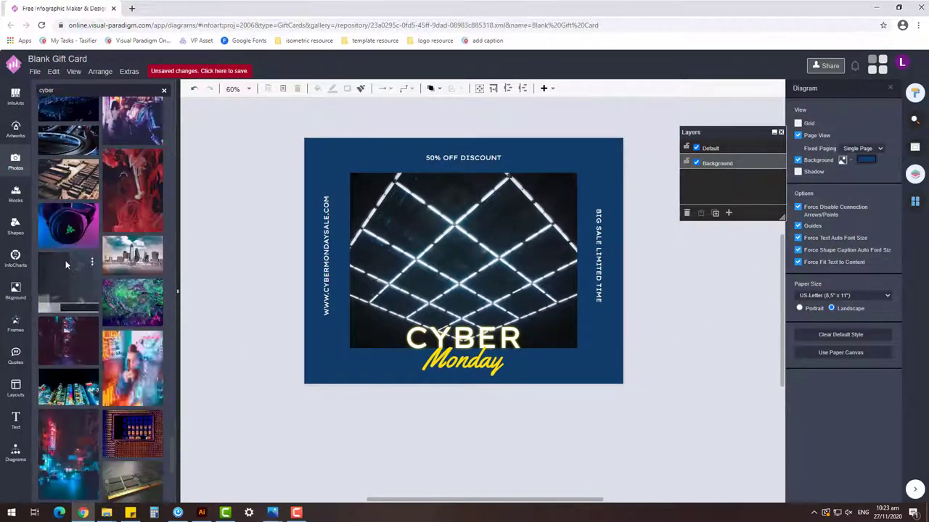
left_click_drag(69, 388, 254, 218)
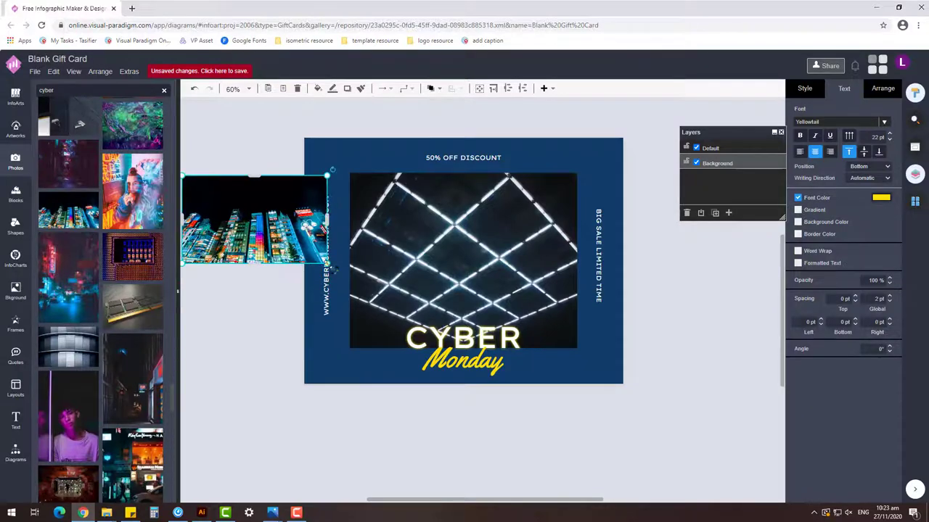
mouse_move(331, 269)
left_mouse_down()
mouse_move(346, 199)
mouse_move(296, 193)
mouse_move(420, 270)
left_mouse_up()
scroll(499, 425, "down", 1)
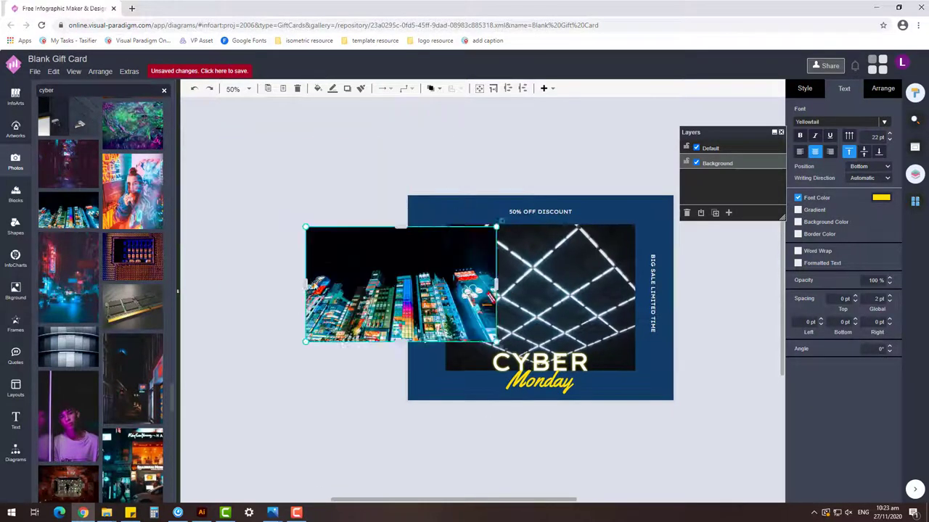
left_click_drag(308, 285, 268, 241)
left_click_drag(641, 279, 404, 198)
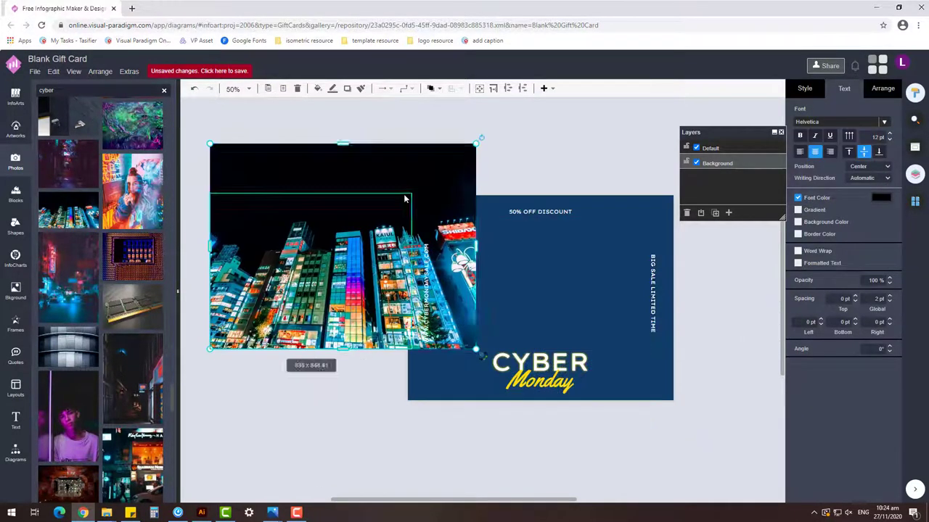
left_click_drag(320, 260, 549, 295)
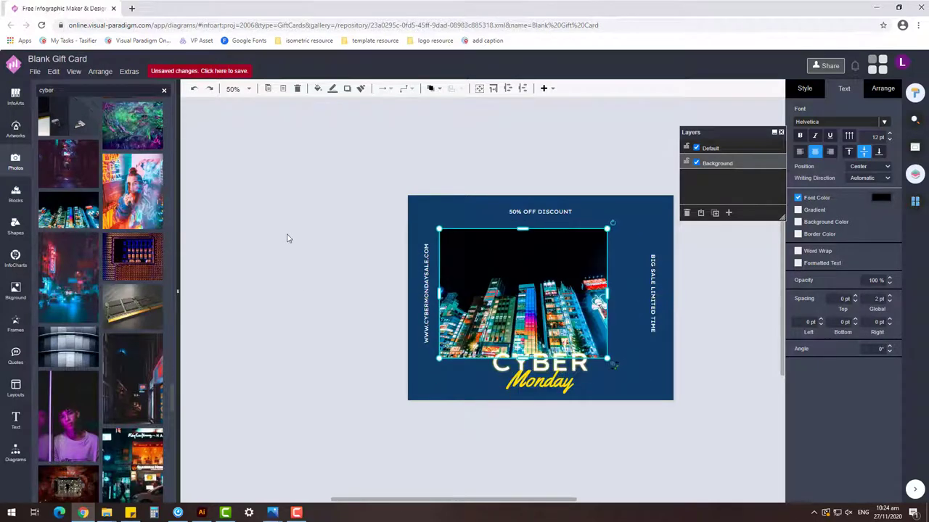
key("ctrl+z")
key("ctrl+z")
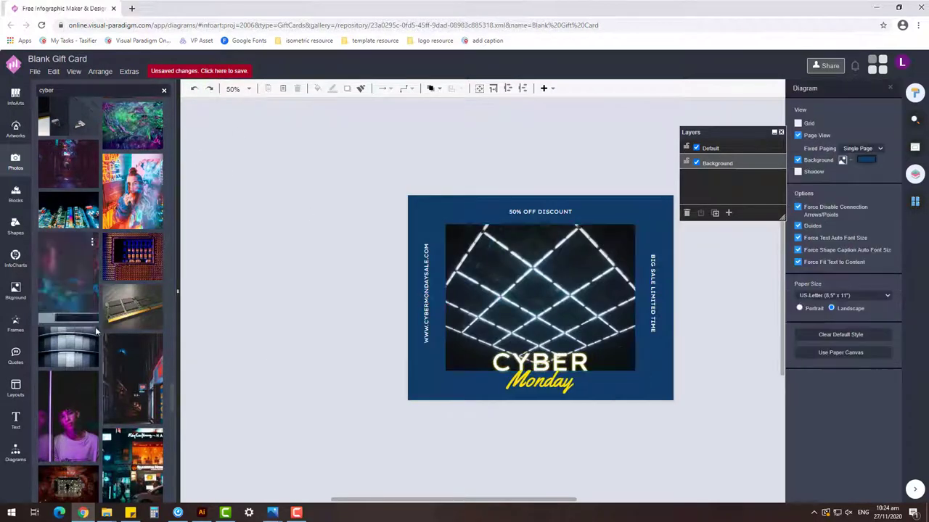
key("ctrl+y")
key("ctrl+y")
key("ctrl+y")
key("ctrl+y")
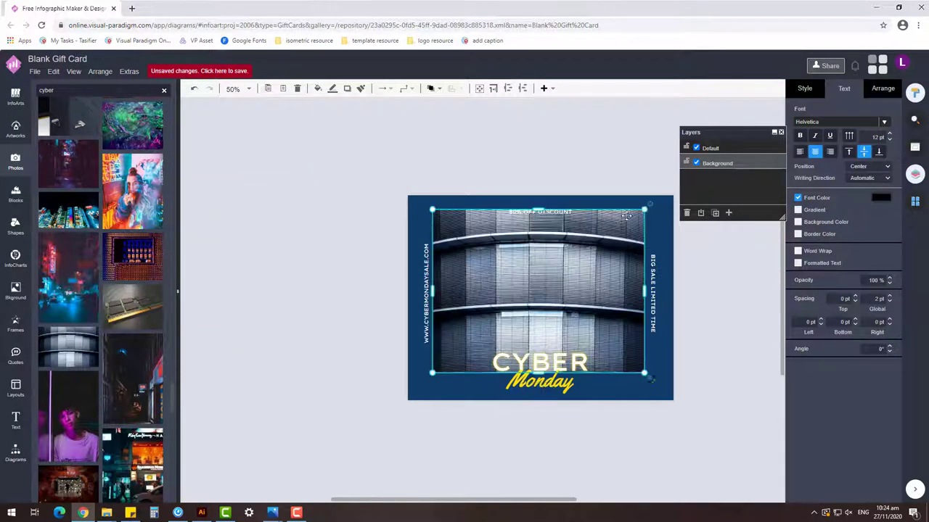
left_click_drag(622, 243, 573, 278)
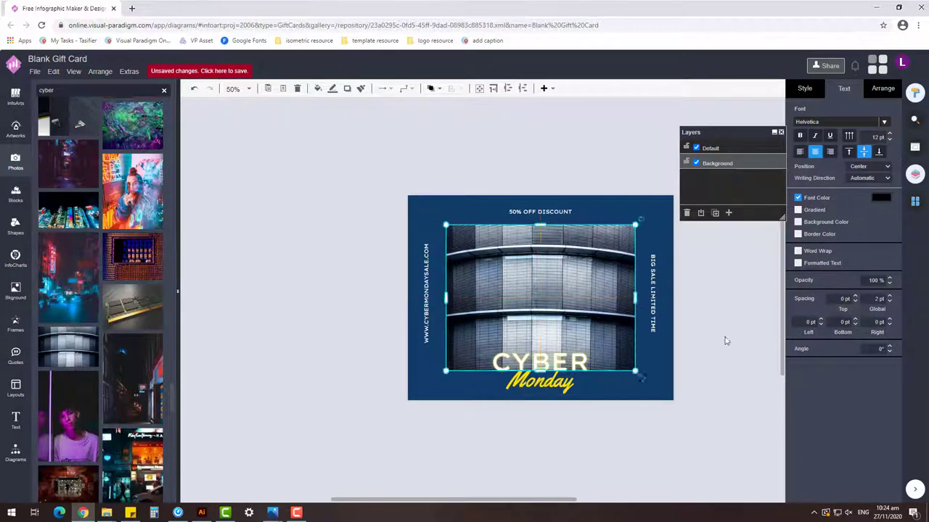
left_click(674, 363)
scroll(673, 363, "up", 3)
scroll(607, 433, "down", 2)
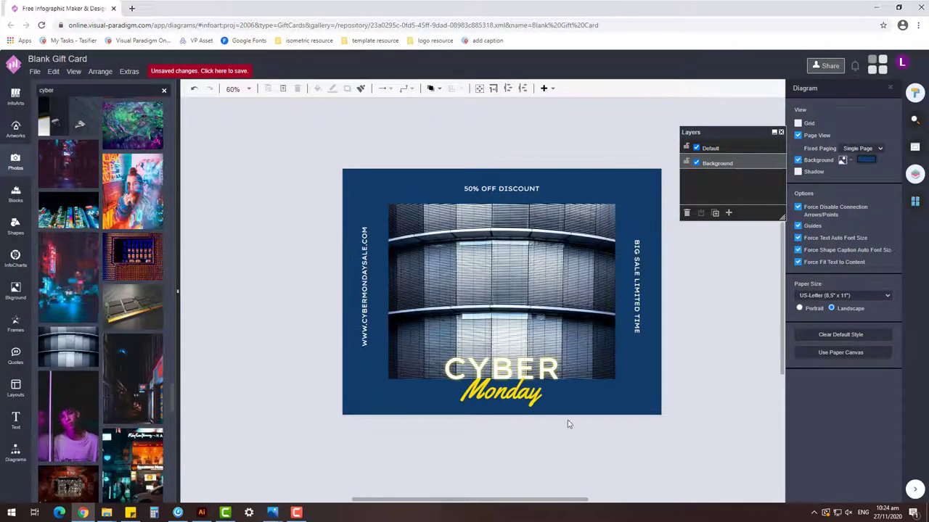
key("ctrl+z")
key("ctrl+z")
key("ctrl+z")
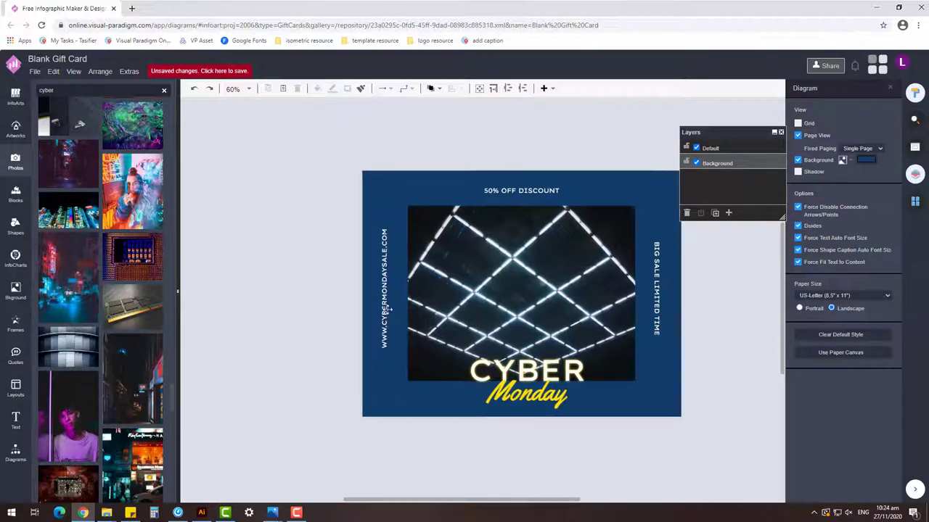
key("ctrl+z")
left_click(393, 307, "shift")
left_click(686, 321)
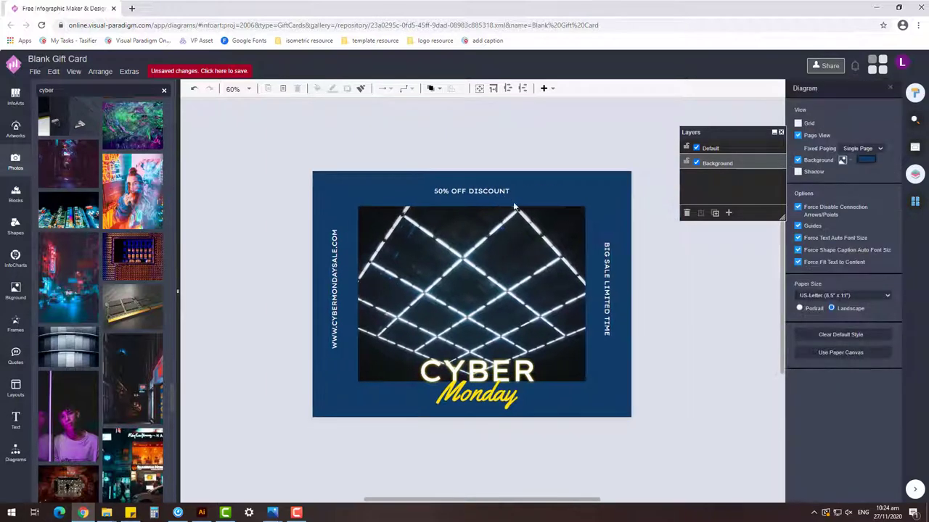
key("ctrl+z")
left_click(663, 326)
Undo the last change and review Monday's font colour and the page background colour.
key("ctrl+z")
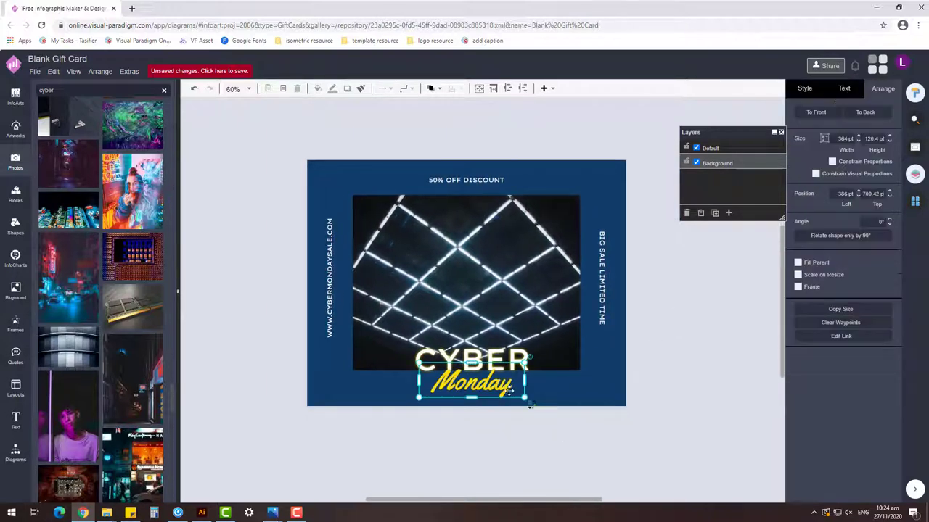
left_click(840, 88)
left_click(880, 197)
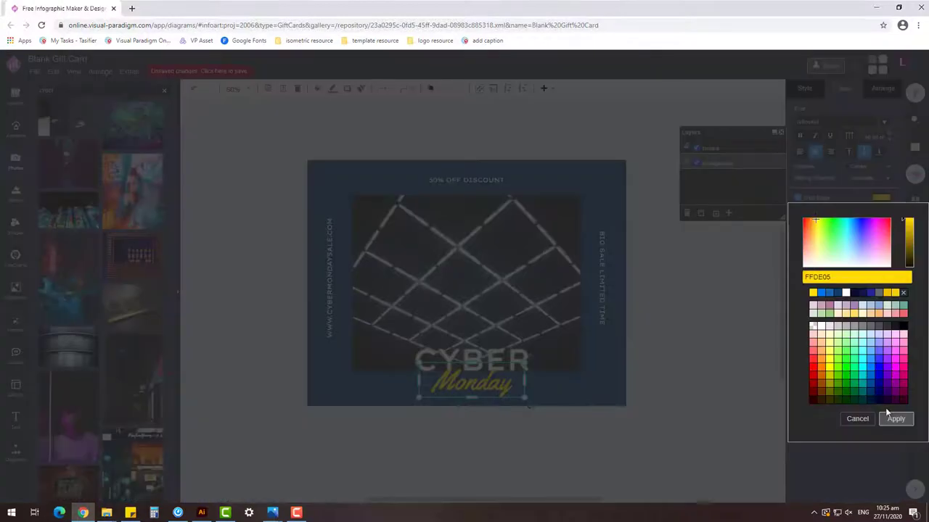
left_click(886, 413)
left_click(867, 160)
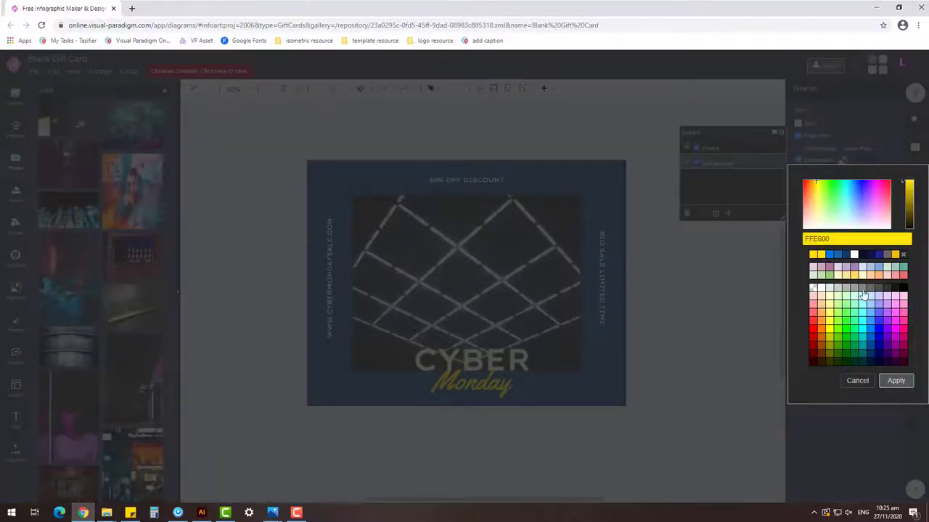
left_click(690, 333)
left_click(863, 160)
left_click(893, 380)
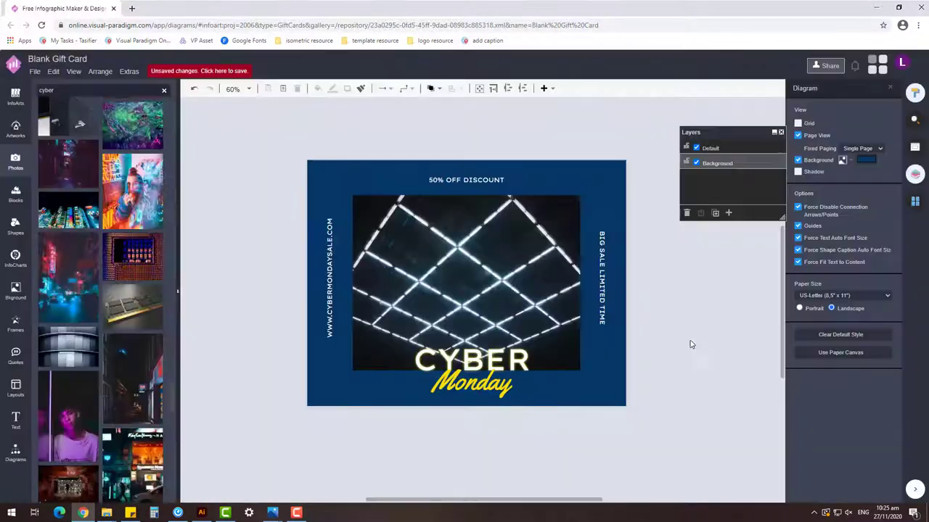
Duplicate the yellow Monday text and retype the copy as '50%'.
left_click(507, 385)
key("ctrl+d")
double_click(586, 408)
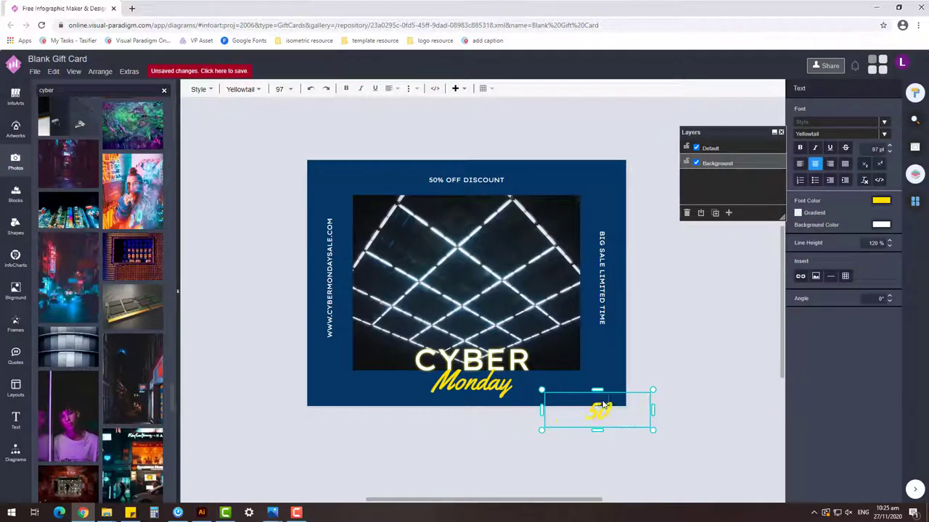
type("50%")
left_click(446, 202)
Remove 50% from the top line and place the yellow script 50% before OFF DISCOUNT.
double_click(434, 182)
left_click(709, 336)
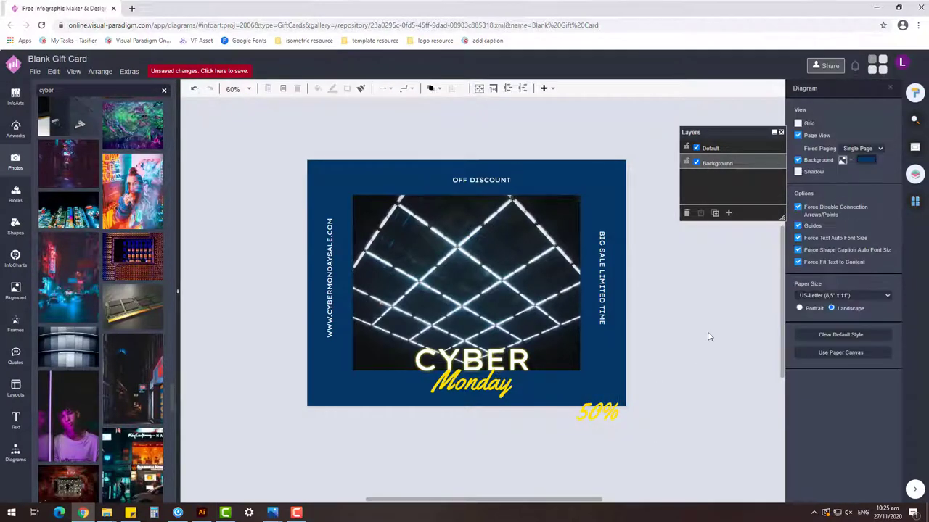
mouse_move(597, 412)
left_mouse_down()
mouse_move(427, 164)
mouse_move(406, 176)
mouse_move(438, 180)
left_mouse_up()
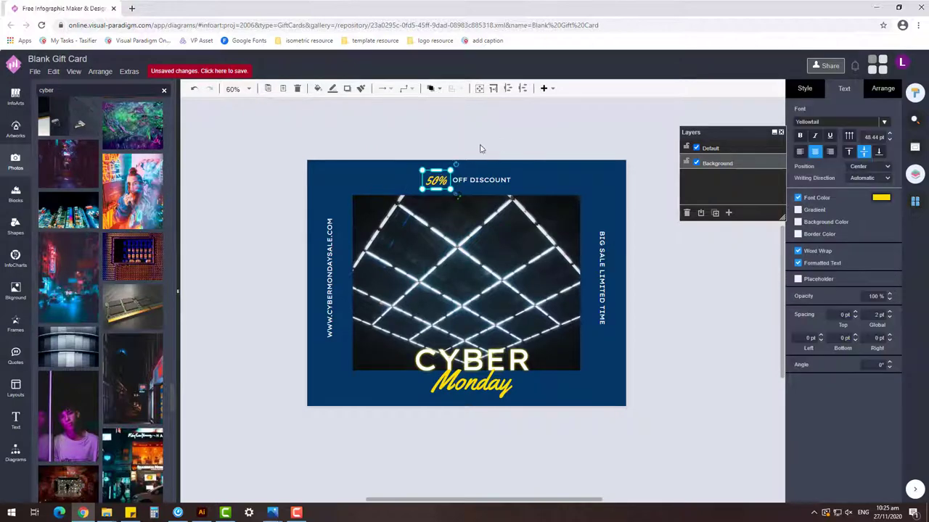
left_click(501, 180)
left_click(517, 138)
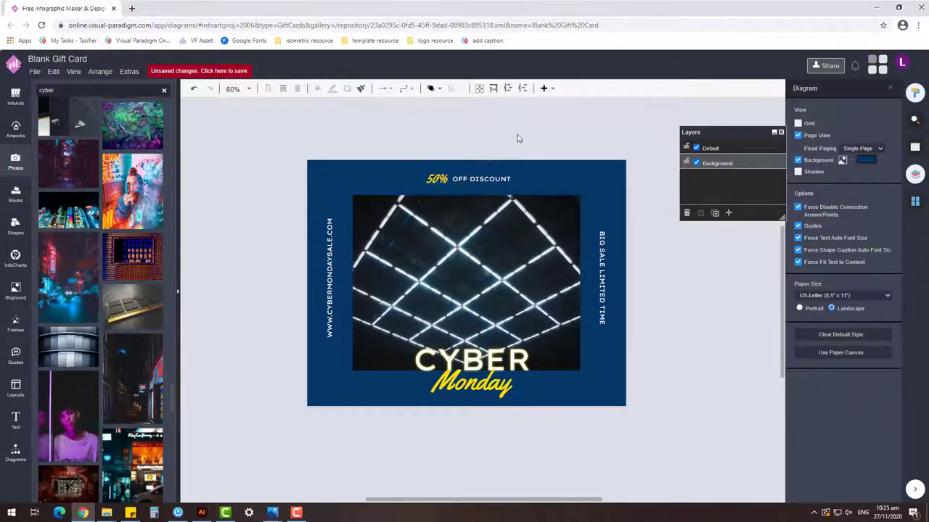
Delete BIG from the vertical text and move the yellow 50% copy onto the photo.
double_click(576, 293)
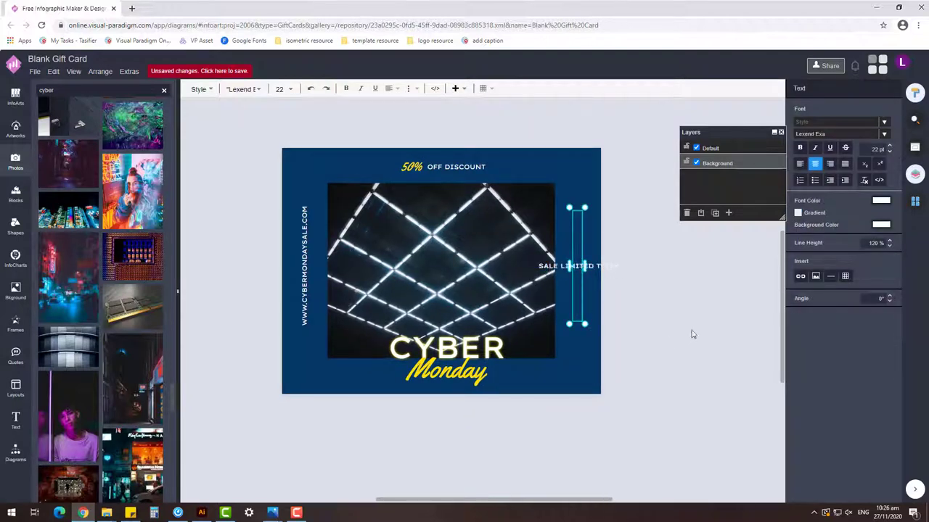
key("Escape")
Retype the copy as 'Big', rotate it 90 degrees, and place it above SALE LIMITED TIME.
key("Escape")
left_click(411, 167)
left_click_drag(415, 169, 455, 223)
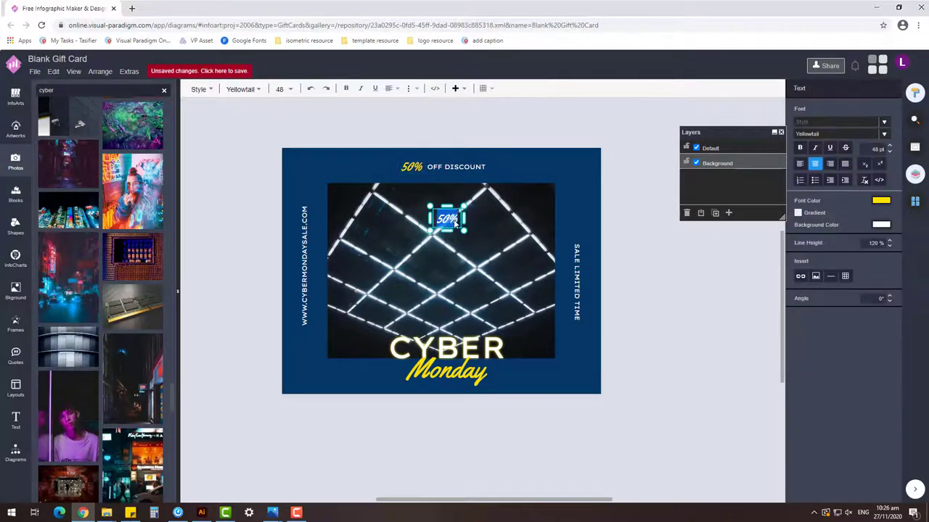
double_click(449, 218)
key("Escape")
key("ctrl+r")
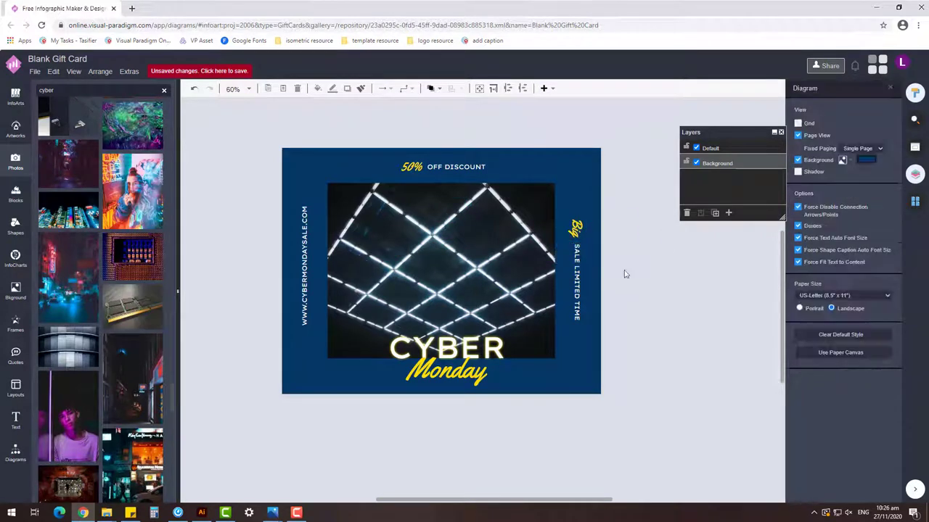
left_click(620, 248)
left_click(577, 288)
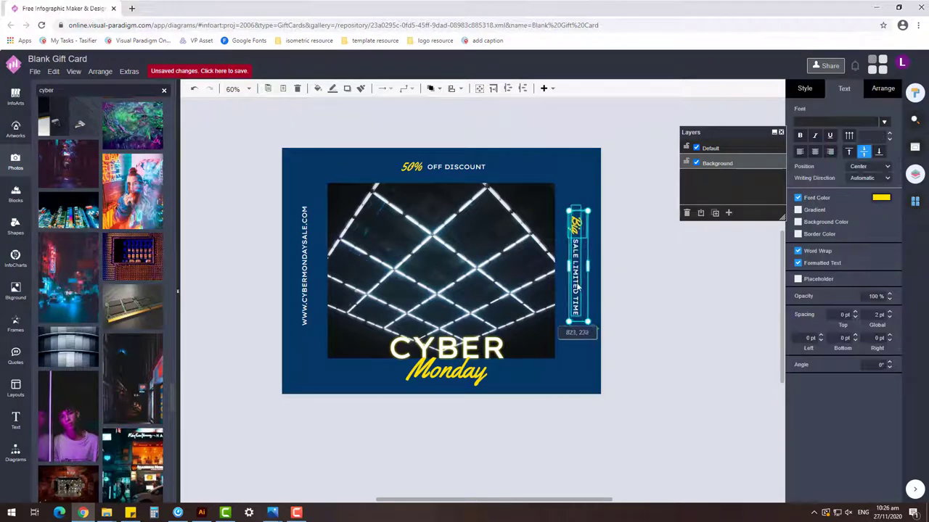
left_click(643, 356)
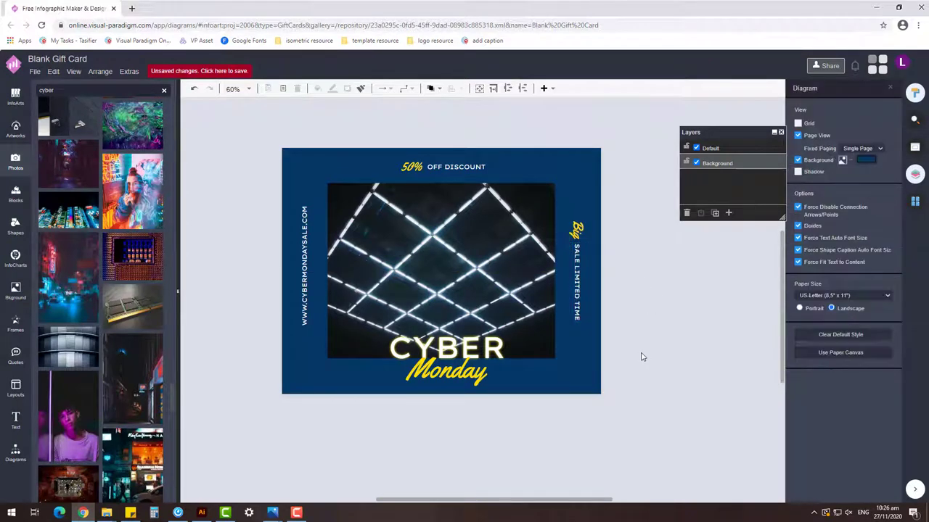
scroll(658, 403, "up", 1)
scroll(643, 397, "down", 1)
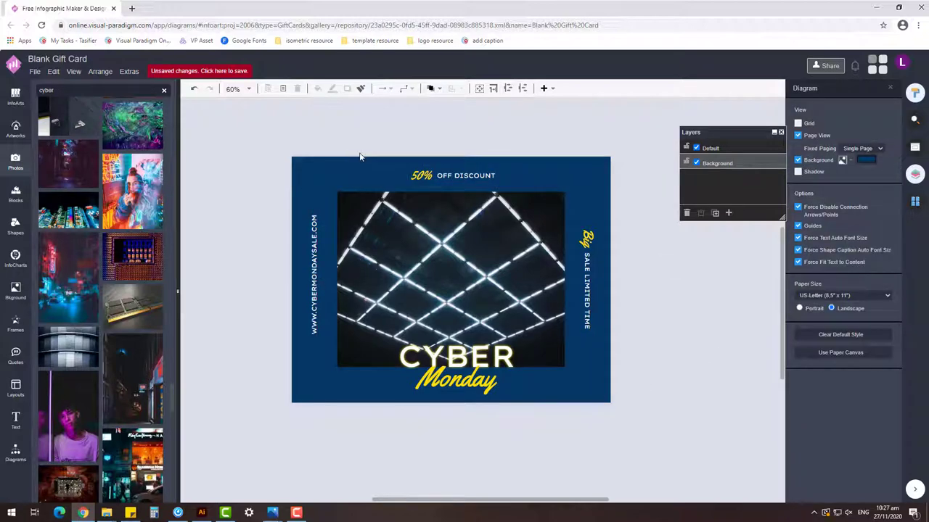
Try a blue neon photo on the card, then discard and delete it.
scroll(516, 264, "up", 2)
scroll(576, 423, "down", 2)
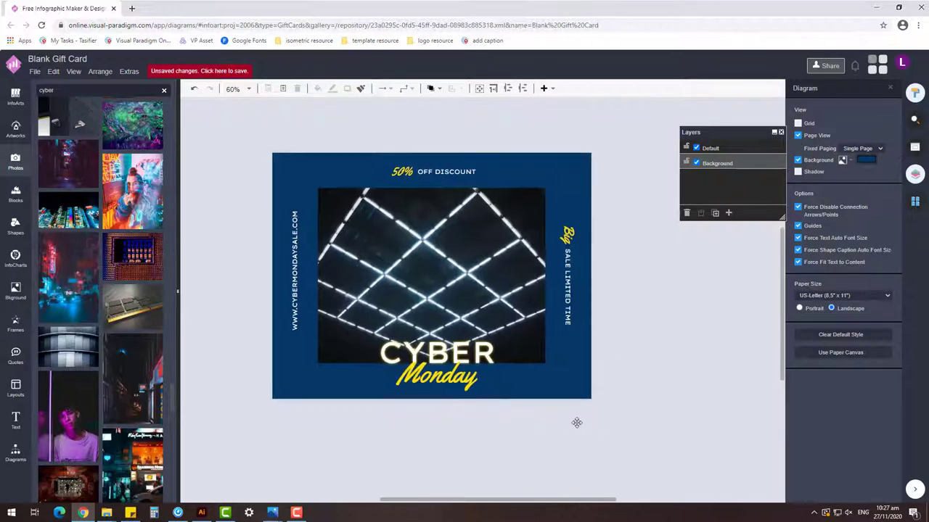
scroll(147, 434, "down", 3)
scroll(129, 426, "down", 3)
scroll(129, 426, "down", 3)
scroll(161, 381, "down", 3)
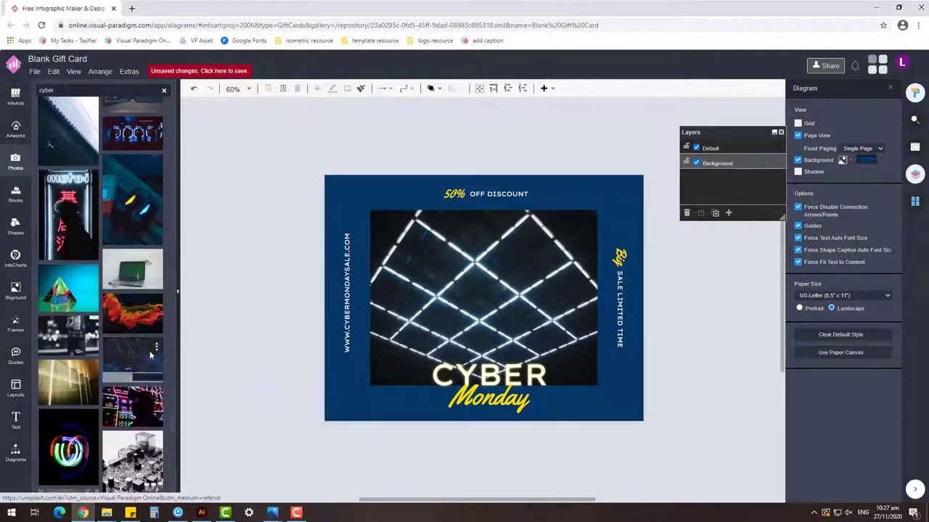
mouse_move(149, 350)
left_mouse_down()
mouse_move(167, 335)
mouse_move(83, 380)
left_mouse_up()
scroll(83, 381, "down", 3)
scroll(83, 384, "down", 3)
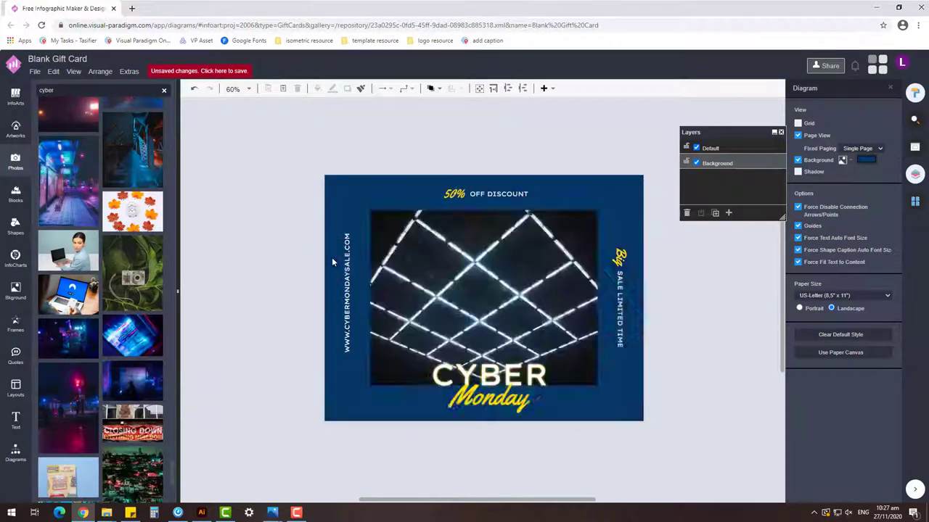
left_click_drag(132, 335, 479, 312)
left_click_drag(575, 353, 589, 379)
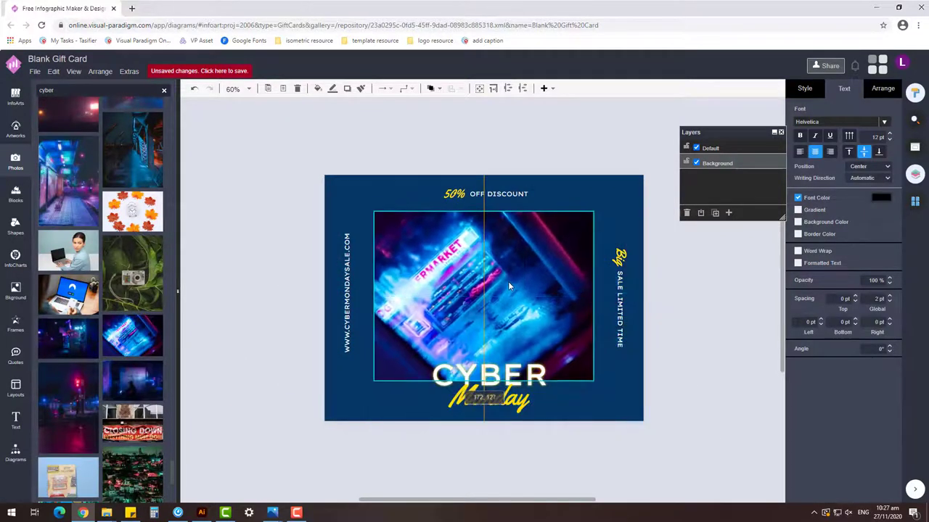
left_click(678, 409)
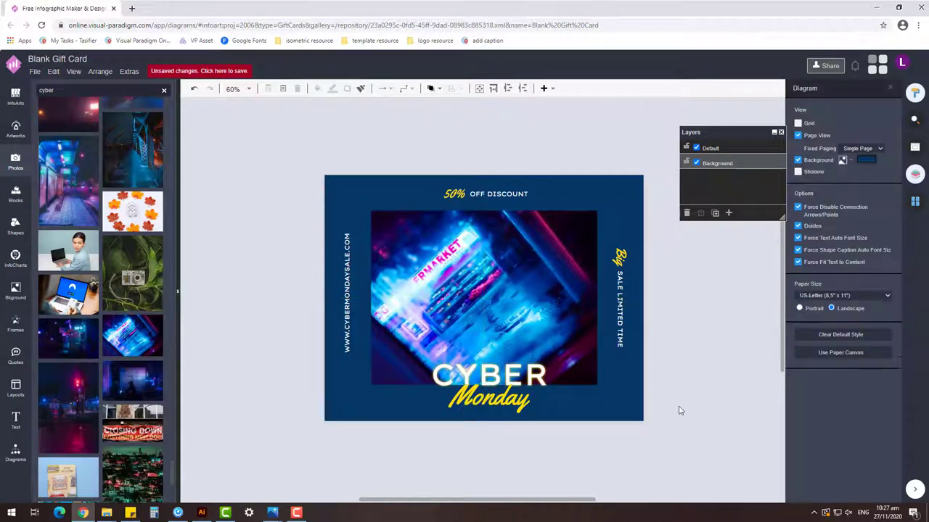
key("ctrl+z")
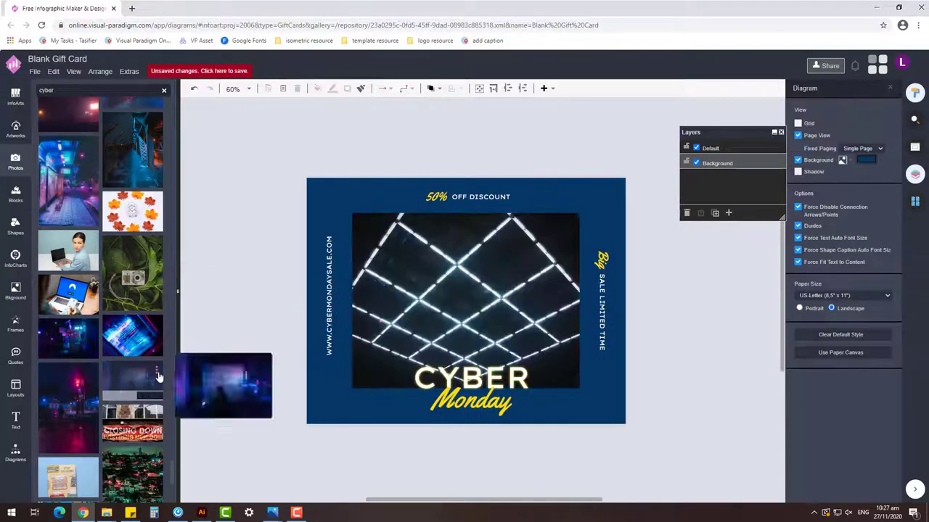
left_click_drag(648, 423, 216, 310)
key("Delete")
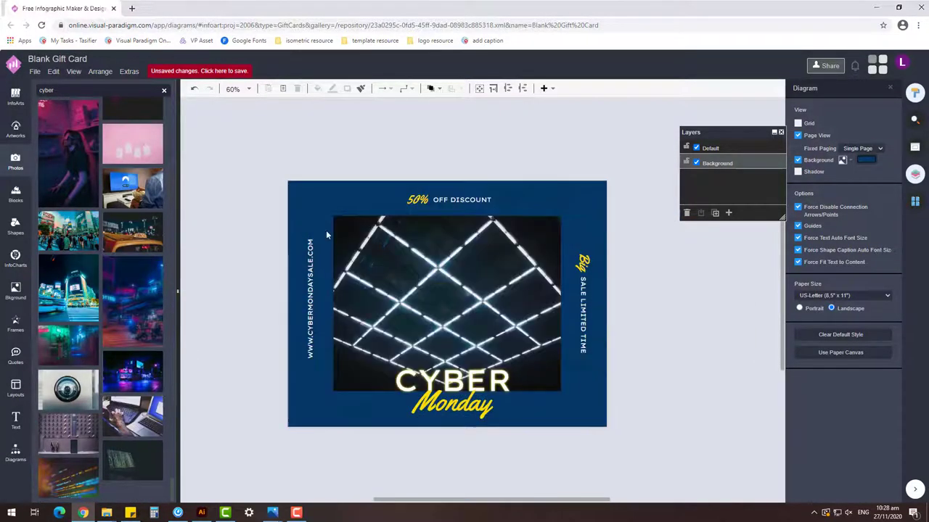
Place the blue Shibuya street photo and shrink it to fit inside the navy frame.
left_click_drag(69, 298, 326, 230)
left_click_drag(652, 461, 563, 394)
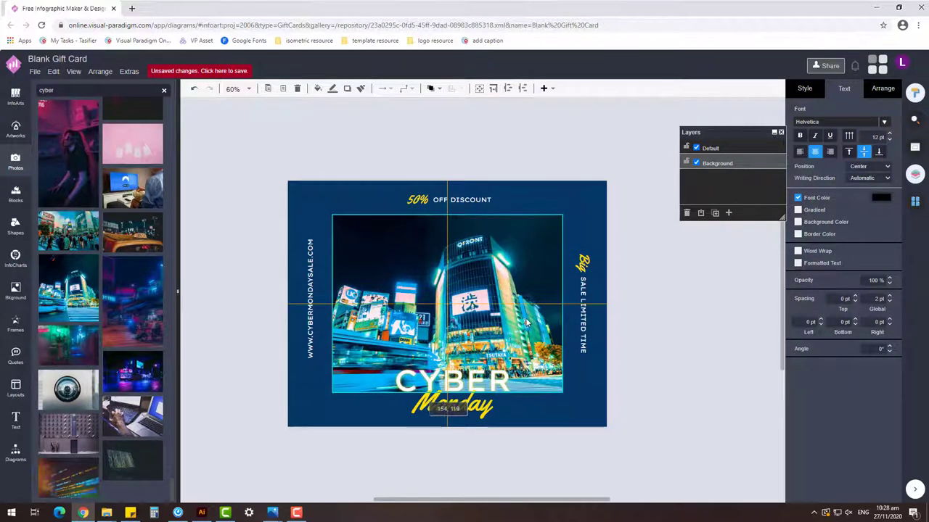
left_click(652, 377)
scroll(519, 330, "up", 5)
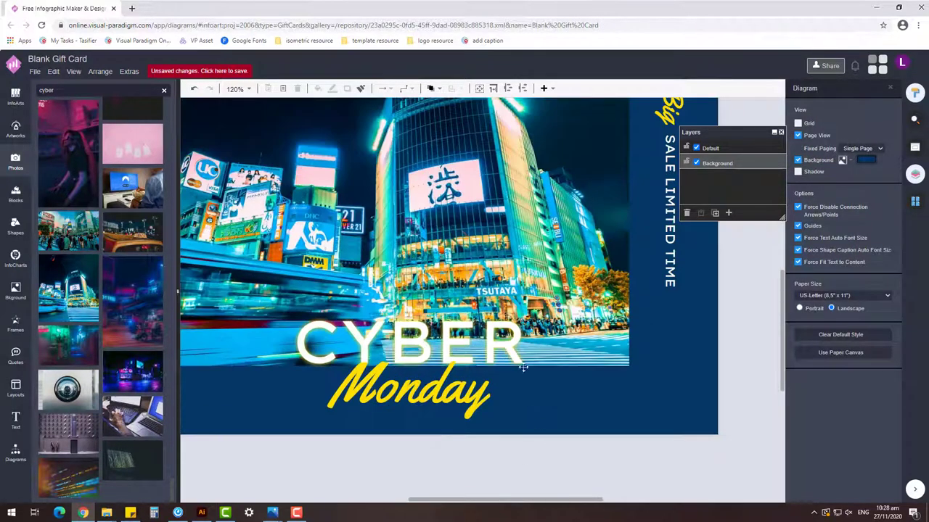
left_click(436, 395)
scroll(435, 455, "down", 5)
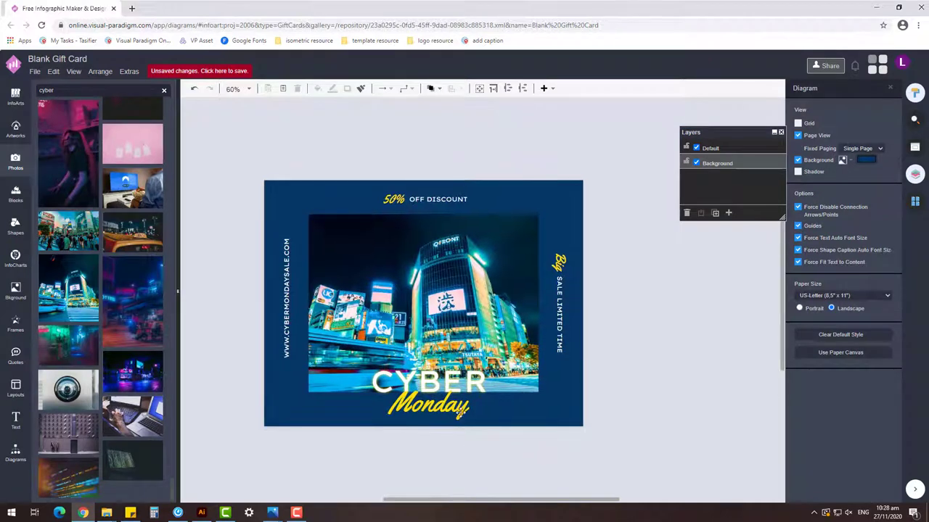
Tint the Shibuya photo with a navy overlay filter at about 34% strength.
left_click(822, 88)
left_click(880, 109)
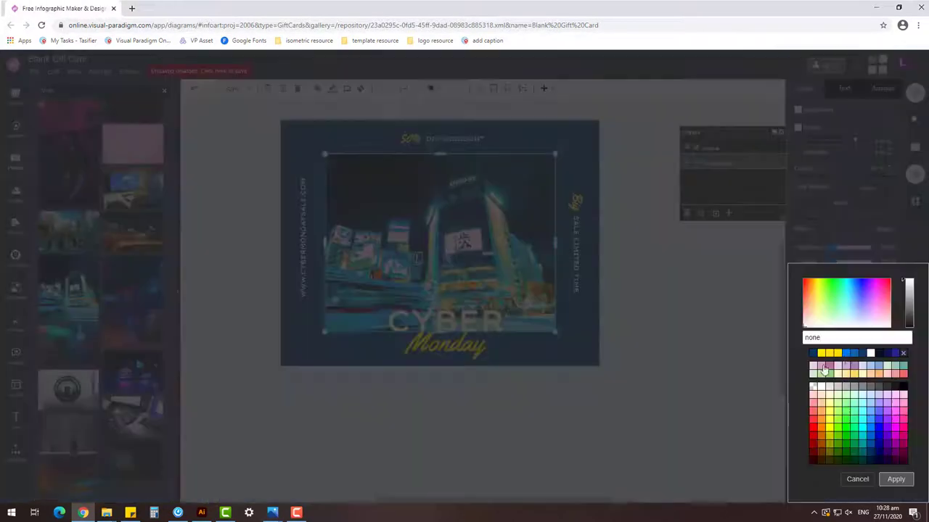
left_click(897, 480)
left_click_drag(860, 362, 864, 363)
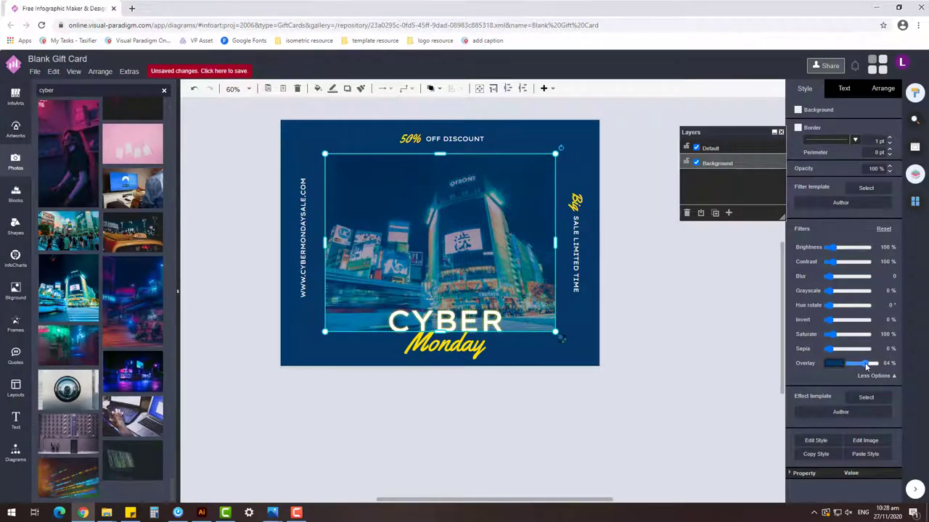
left_click(472, 263)
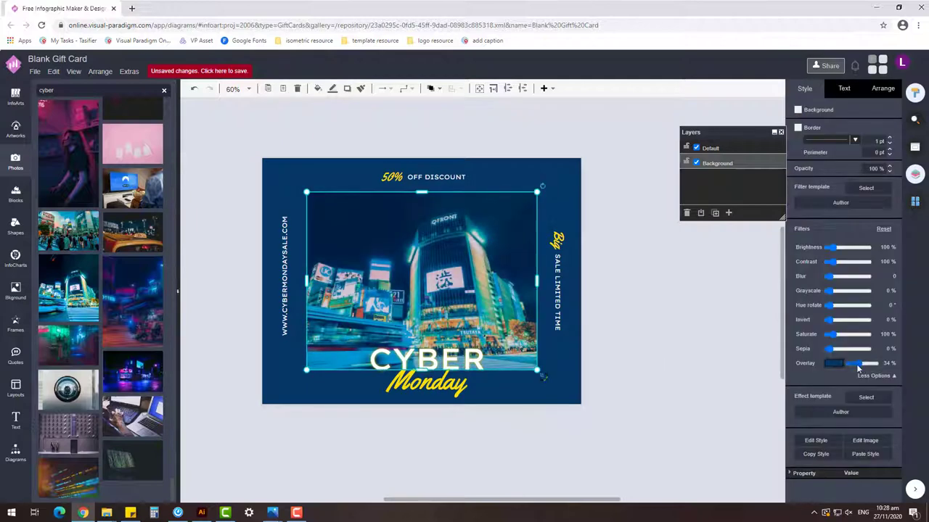
left_click(660, 329)
key("ctrl+z")
key("ctrl+z")
left_click(653, 311)
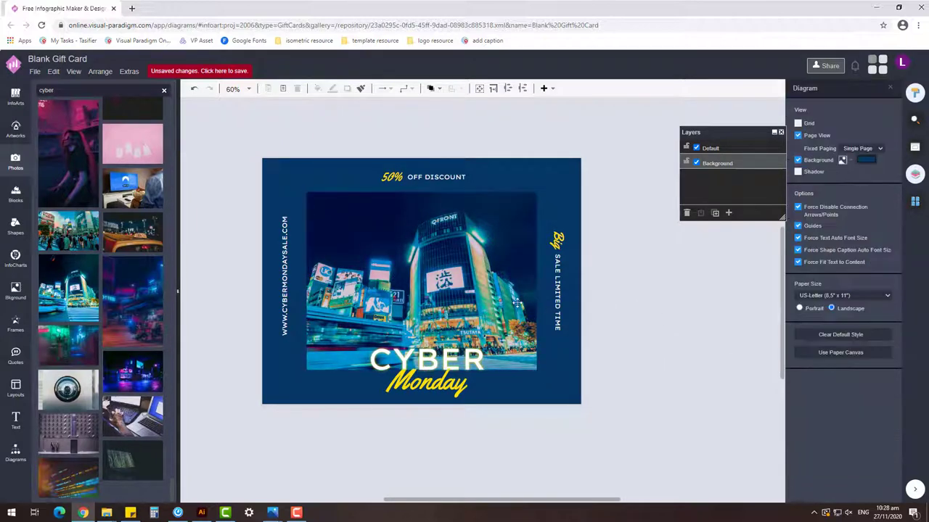
scroll(365, 211, "up", 1, "ctrl")
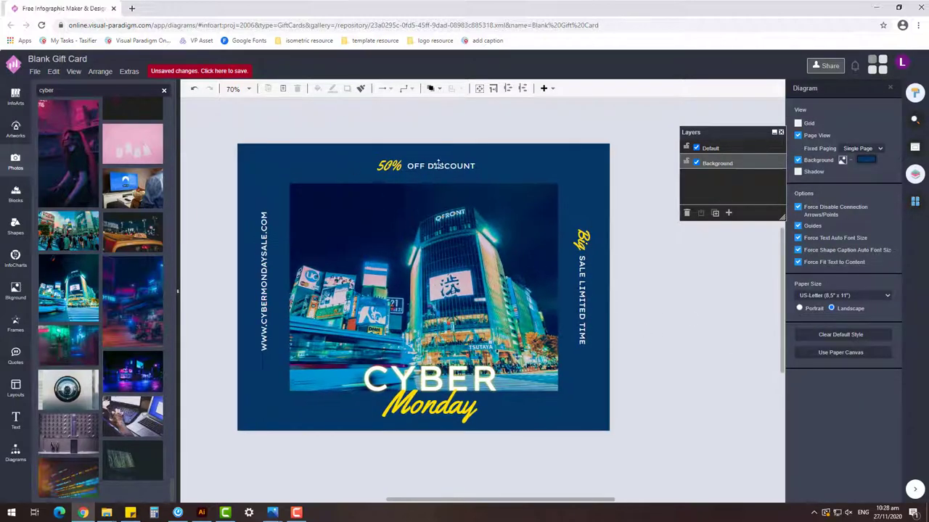
Edit the vertical website URL text and check the side texts by selecting them together.
double_click(266, 276)
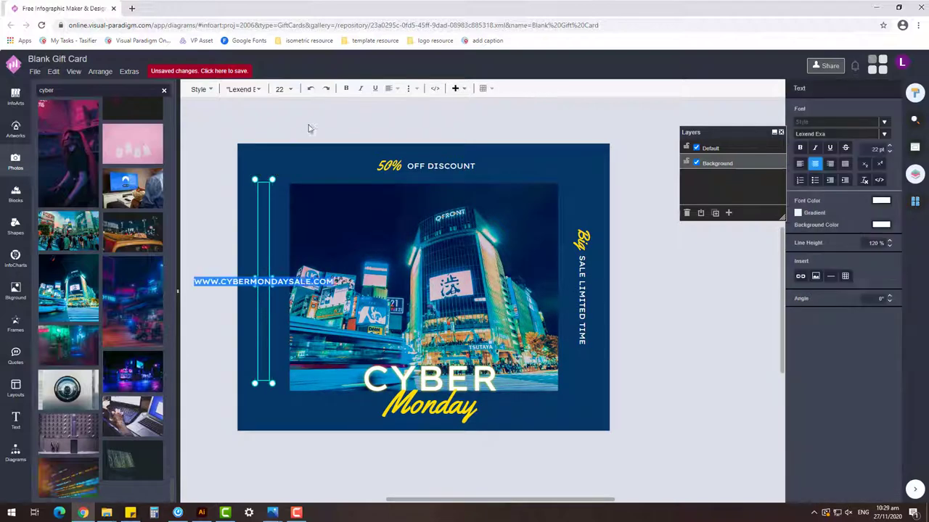
left_click_drag(312, 129, 594, 388)
key("Tab")
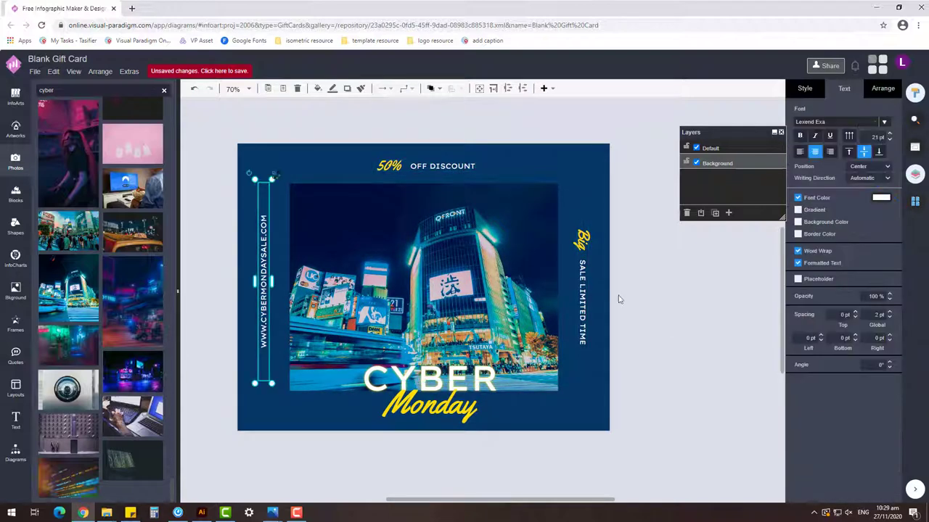
left_click(547, 126)
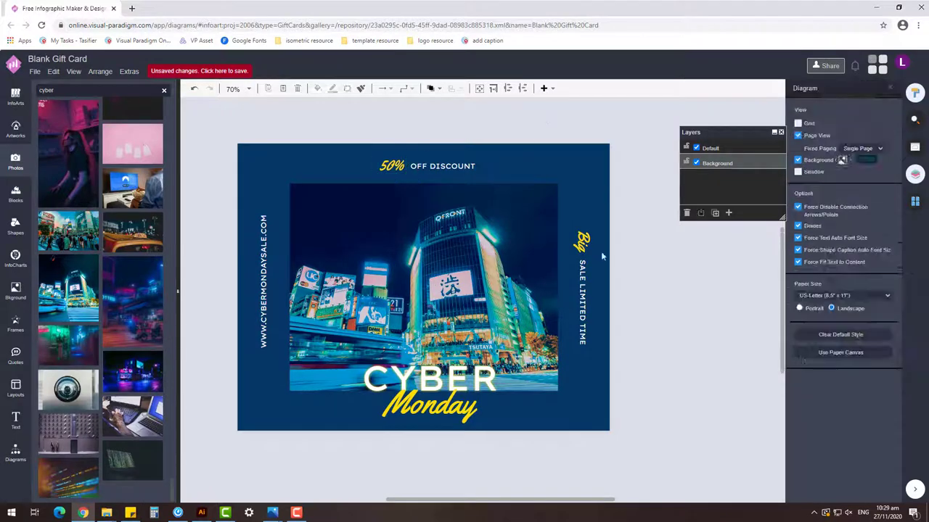
left_click(582, 280)
left_click(263, 283, "shift")
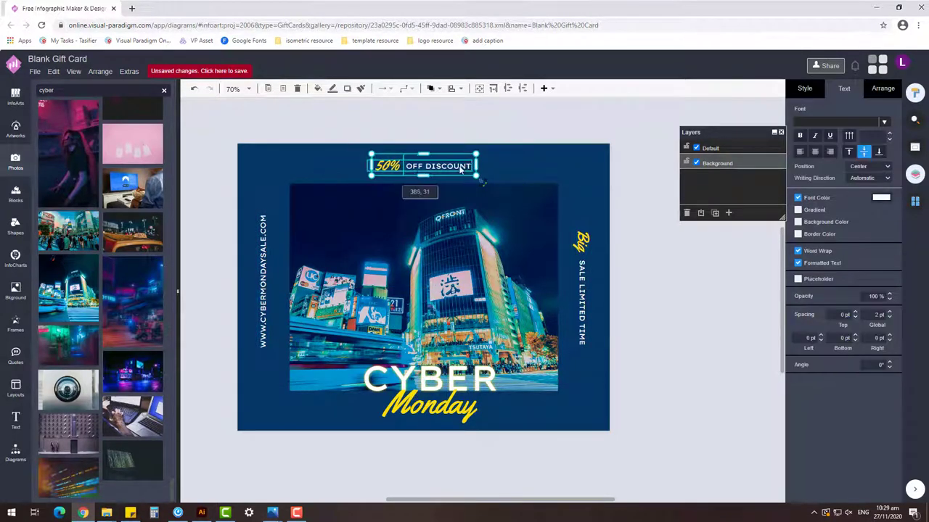
left_click(638, 276)
left_click(657, 370)
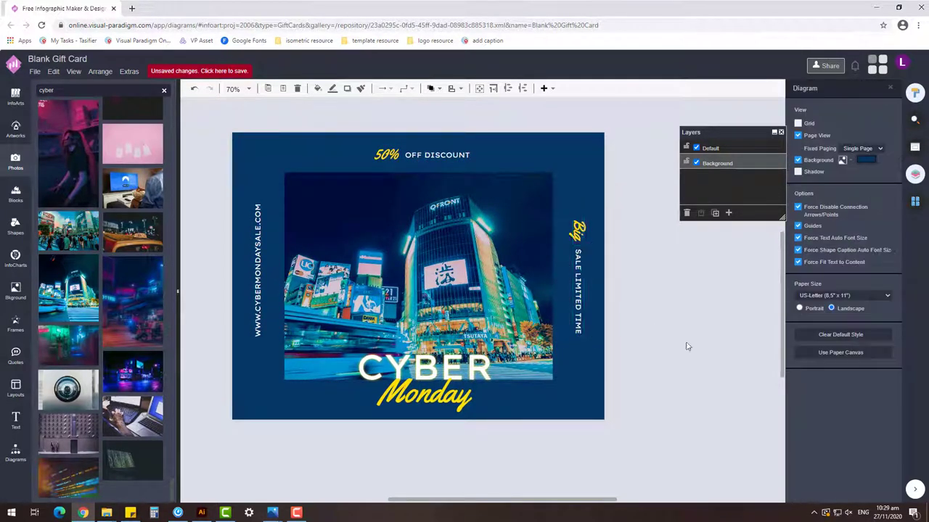
scroll(687, 344, "down", 1)
Give Monday and the 50% accent the same bright yellow font colour.
left_click(461, 394)
left_click(881, 197)
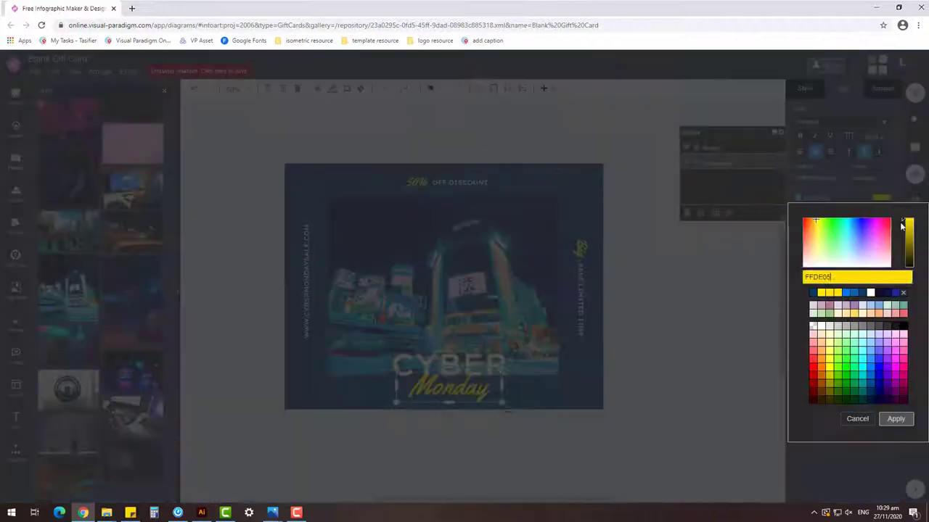
left_click(898, 419)
left_click(416, 182)
left_click(881, 197)
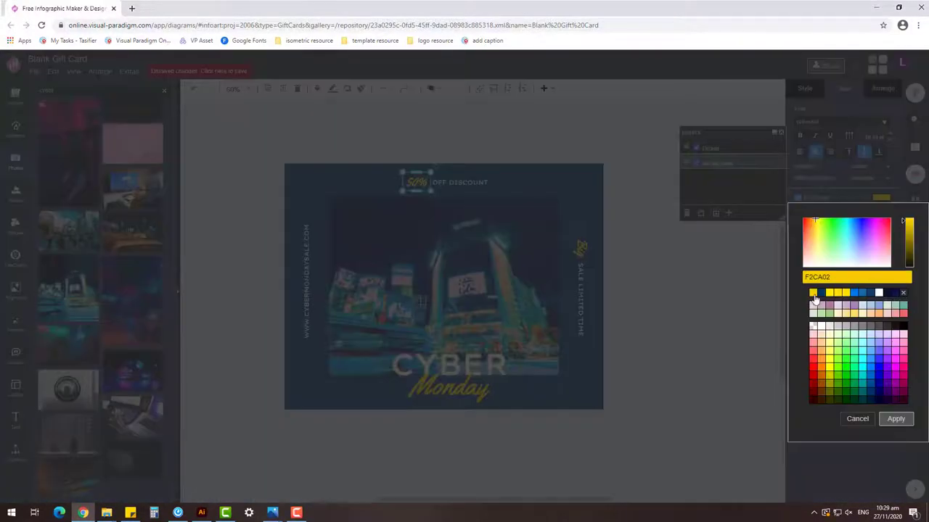
left_click(896, 419)
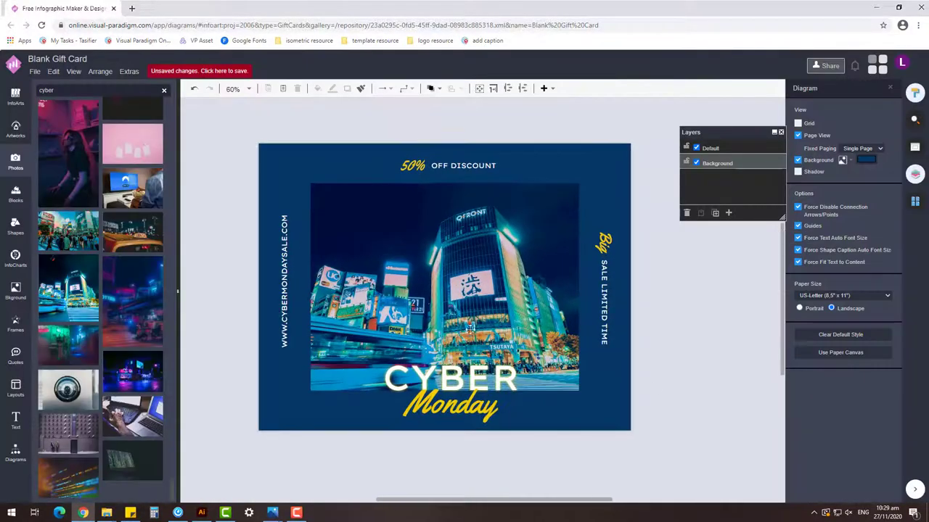
scroll(557, 459, "up", 4)
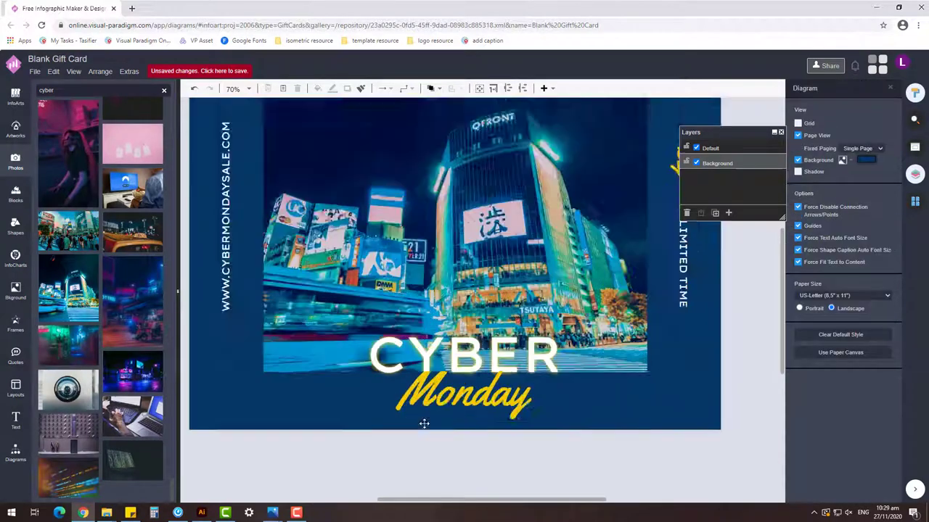
scroll(594, 237, "down", 4)
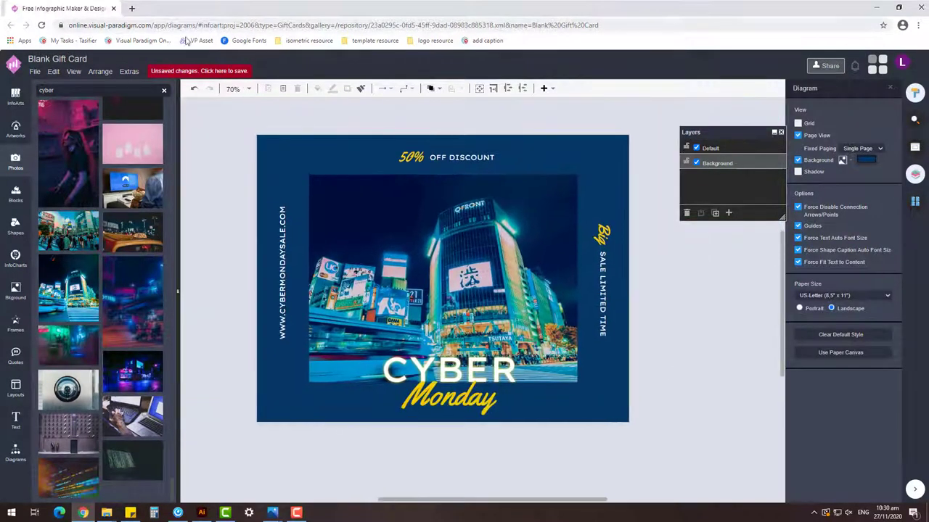
Save the card to VP Online storage with a name starting 'Yellow And Blue Photo Cyber Monday'.
left_click(237, 74)
type("Y")
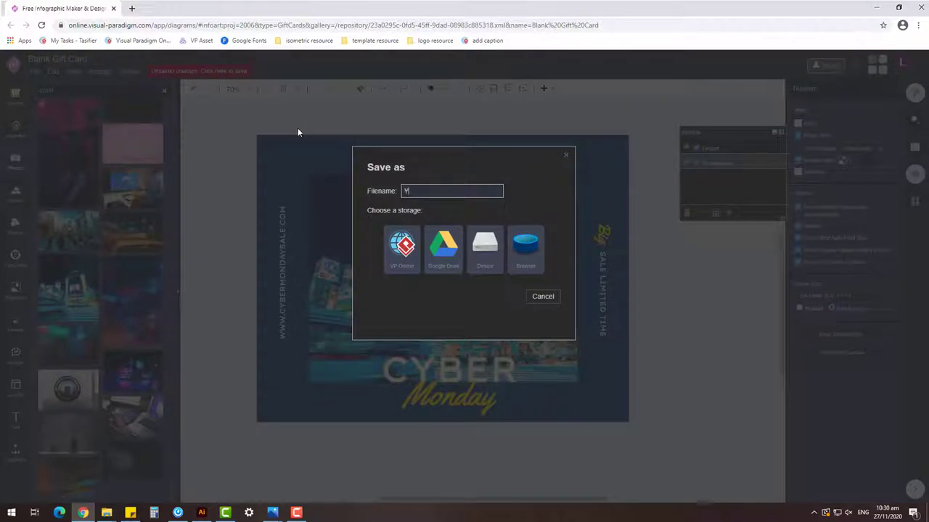
type("ellow And Blue Photo Cyb")
type("er Mon")
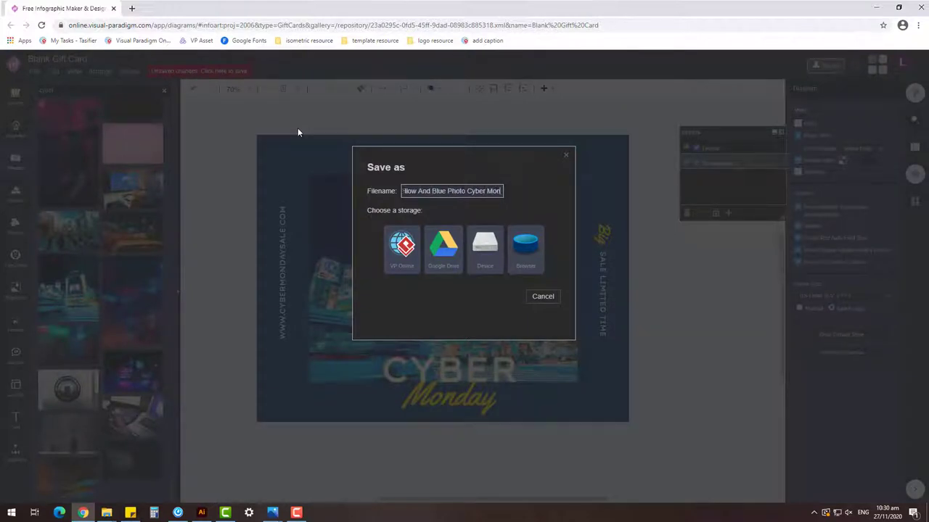
type("day Gift Cad")
key("ctrl+a")
left_click(402, 246)
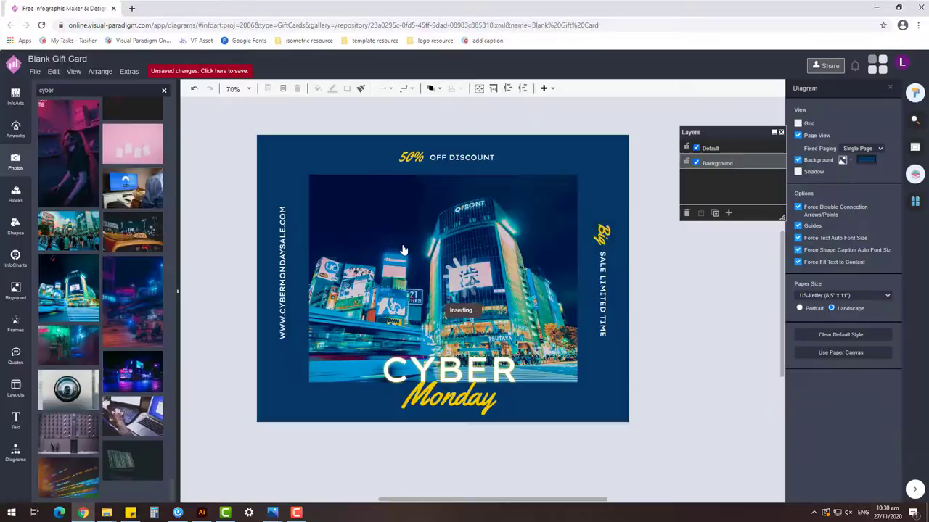